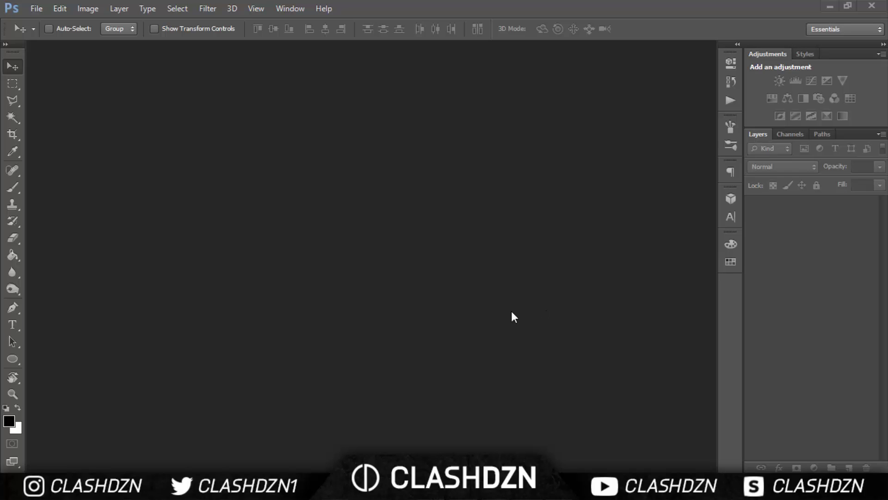
Create a new white 1200 × 1200 pixel document at 300 pixels per inch.
click(36, 8)
click(51, 24)
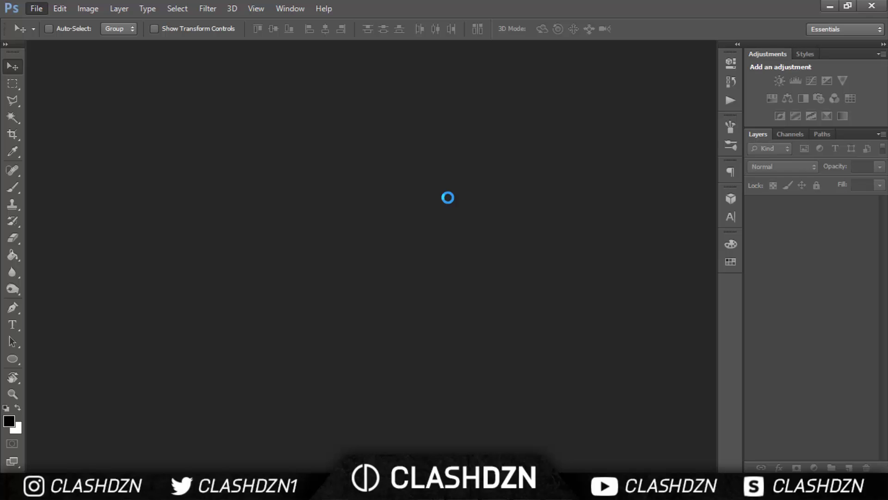
click(408, 191)
drag(407, 191, 364, 190)
text(1200)
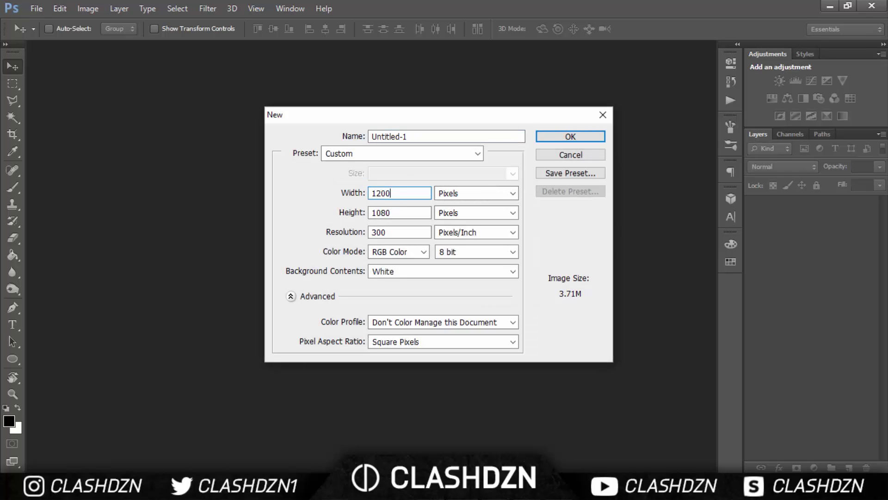
key(Tab)
key(Tab)
text(1200)
click(555, 139)
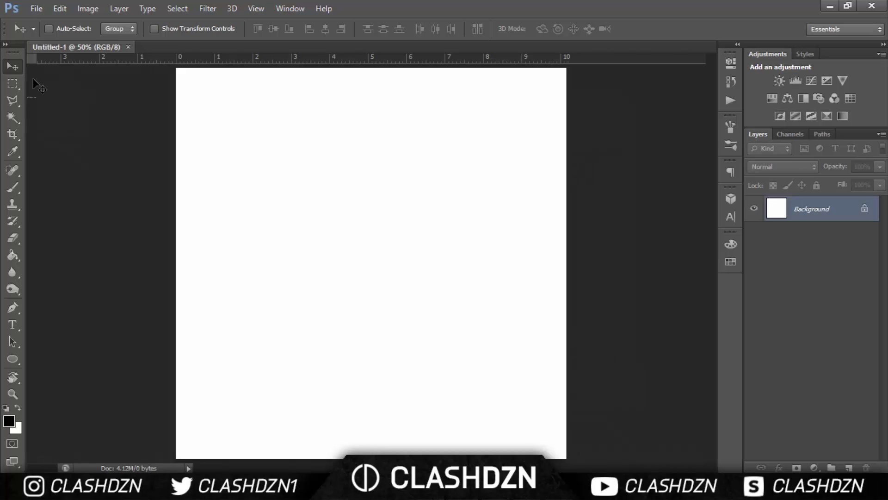
Place the Joe_Hart photo from the Desktop into the document.
click(41, 12)
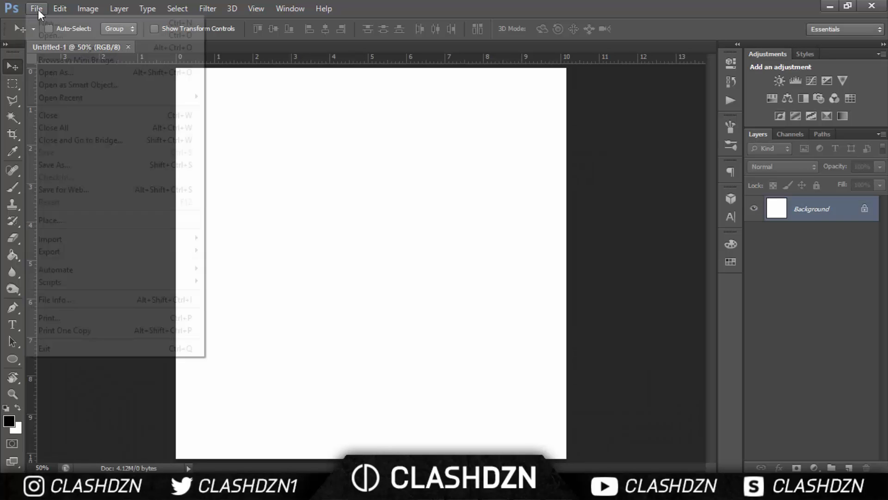
click(98, 220)
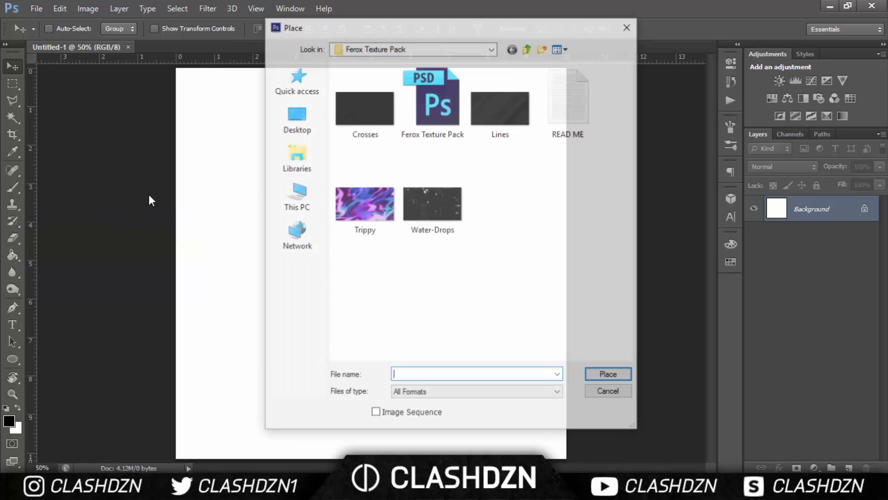
click(296, 113)
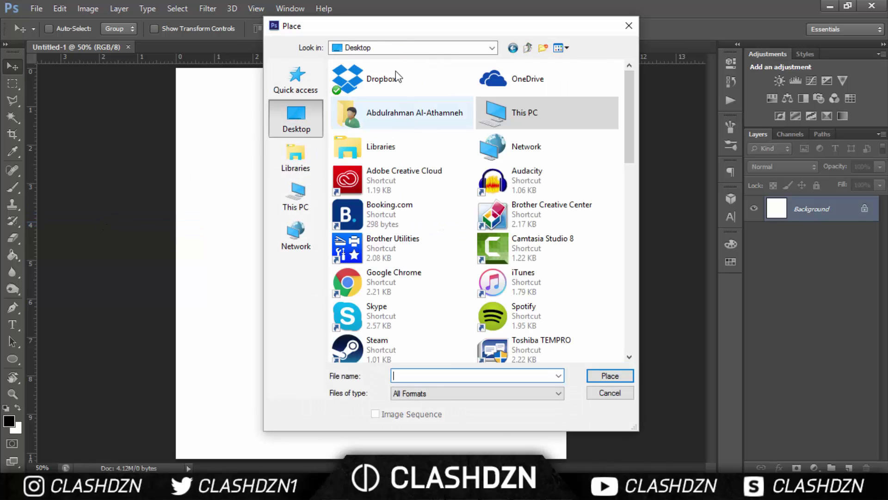
scroll(464, 176, down, 10)
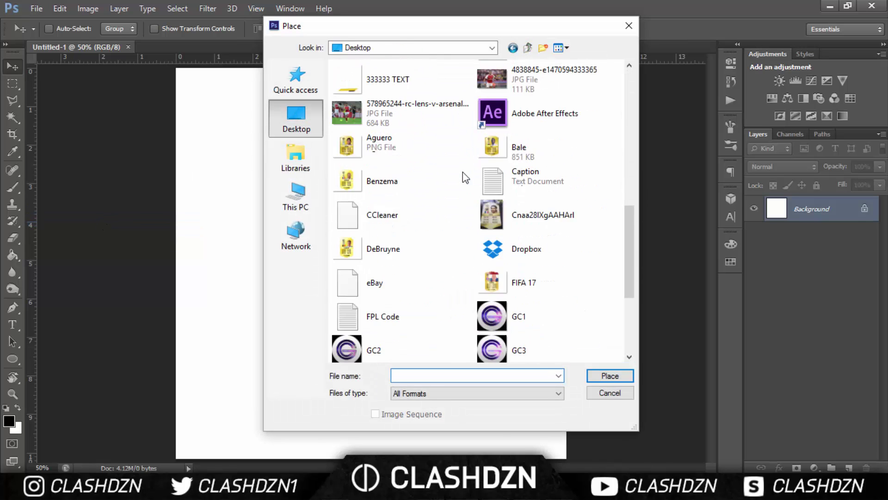
double_click(502, 209)
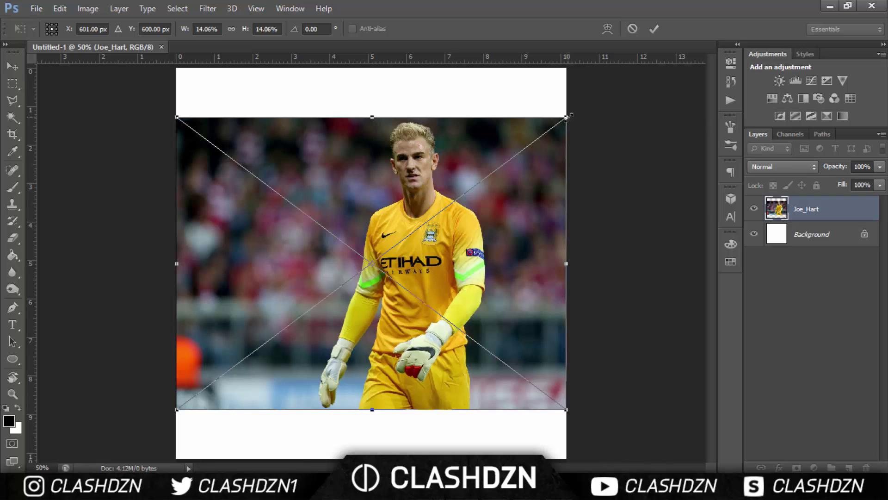
Scale up the Joe_Hart photo and position it to fill the canvas.
drag(573, 113, 625, 52)
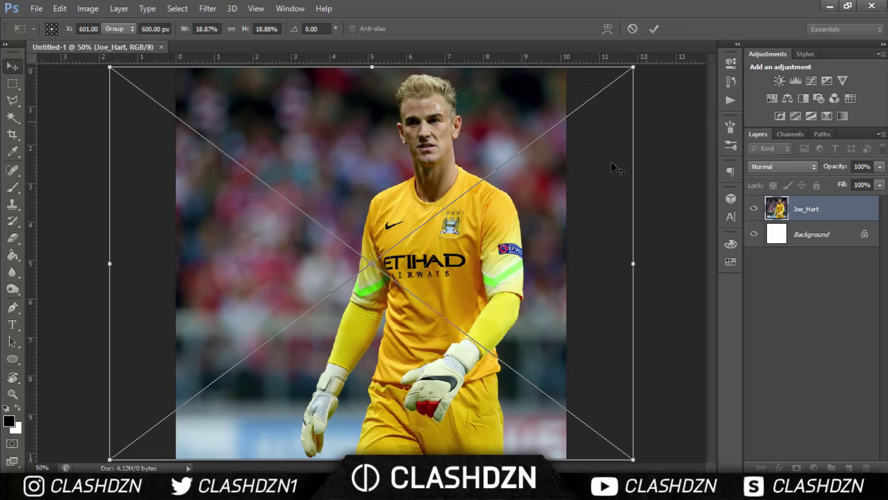
key(Return)
drag(471, 218, 493, 196)
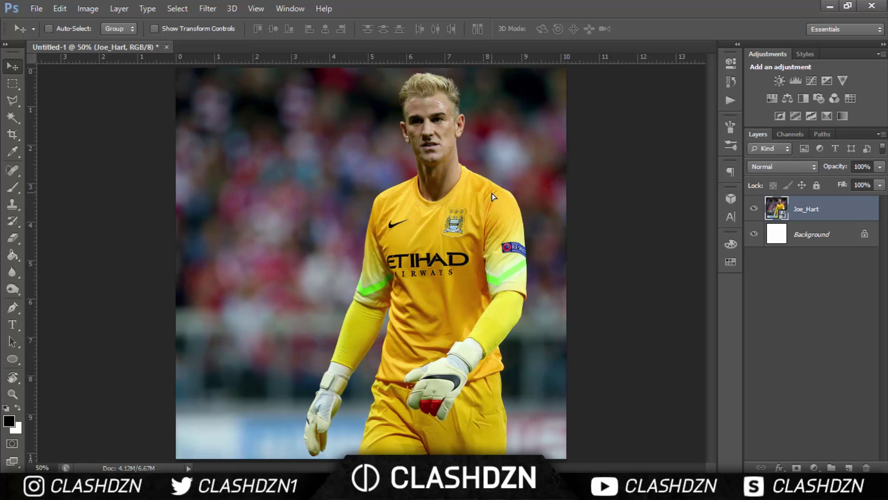
Place the 050116 SOCCER Claudio Bravo photo and shift it slightly upward.
click(35, 10)
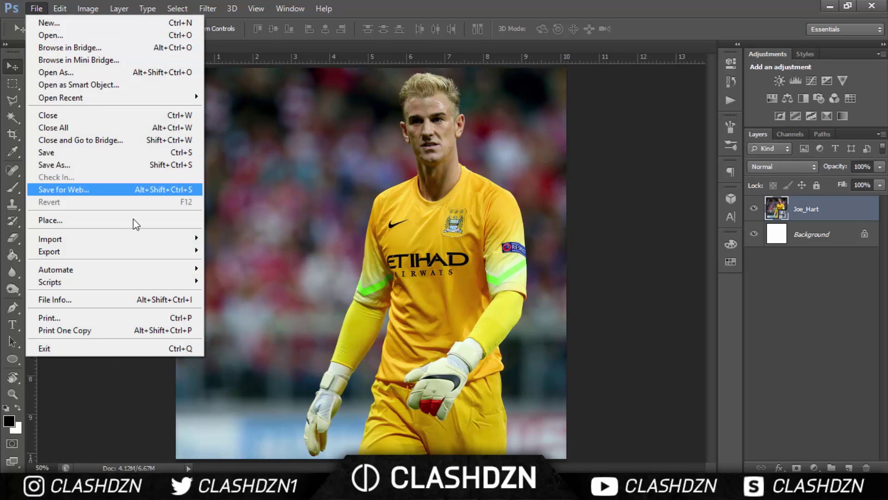
click(113, 221)
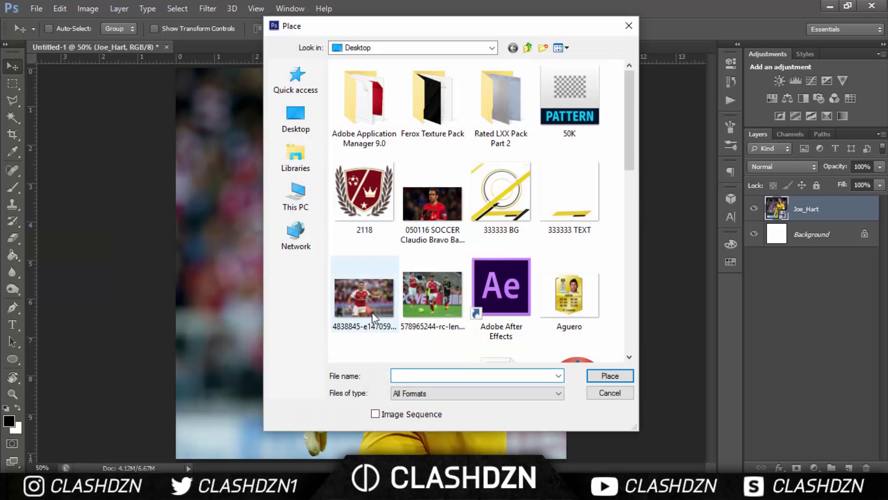
double_click(424, 204)
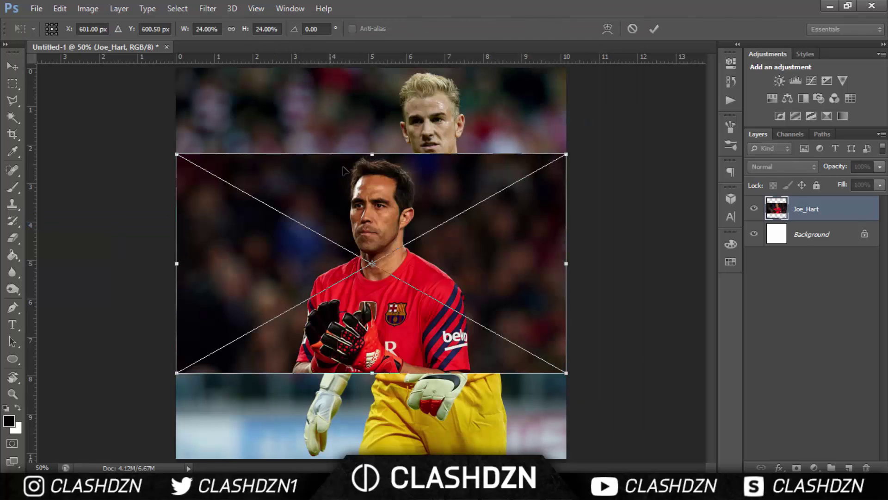
key(Return)
drag(426, 248, 425, 228)
Select both the Claudio and Joe_Hart photo layers and duplicate them.
click(753, 210)
click(754, 210)
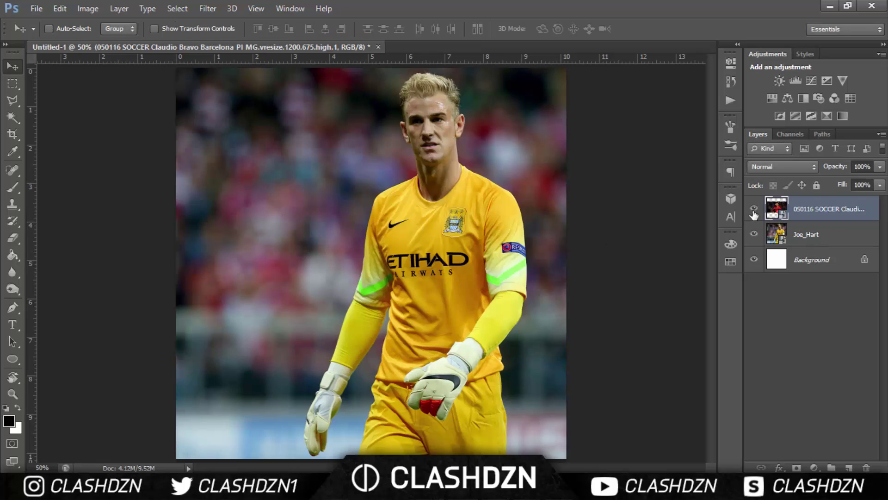
click(783, 225)
click(851, 210)
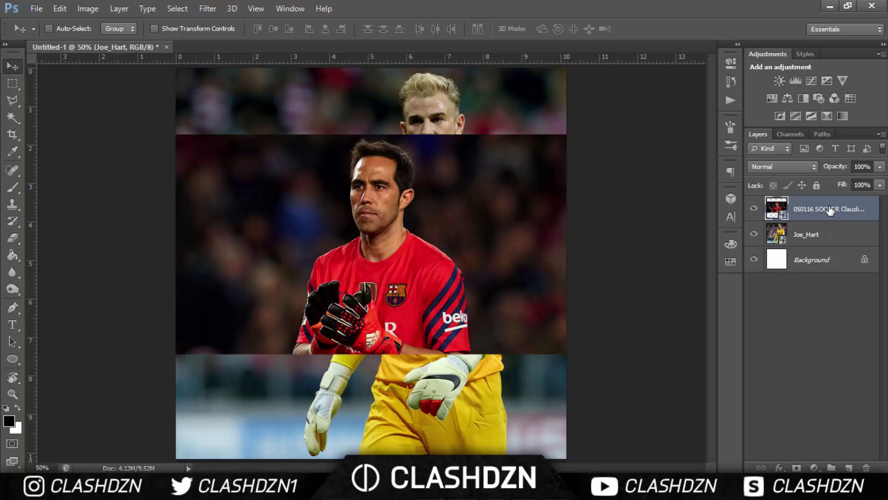
ctrl+click(803, 237)
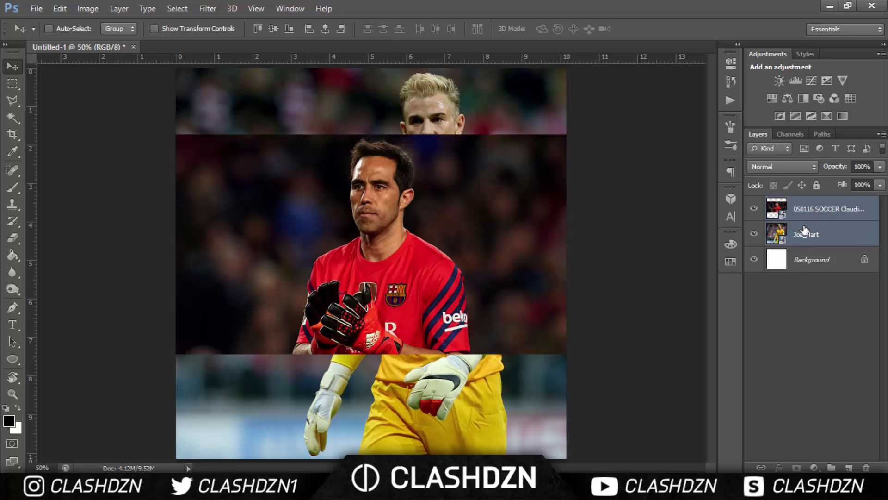
key(ctrl+j)
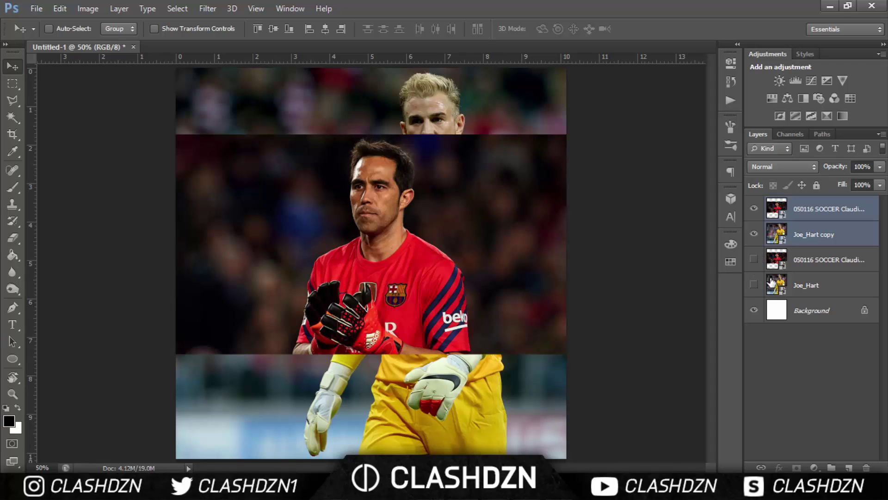
Rasterize the Claudio and Joe_Hart copy layers.
click(793, 241)
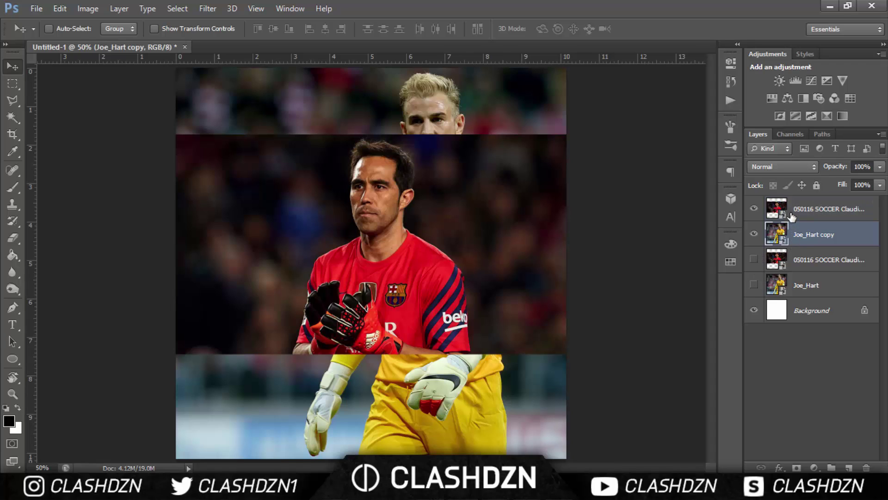
click(789, 219)
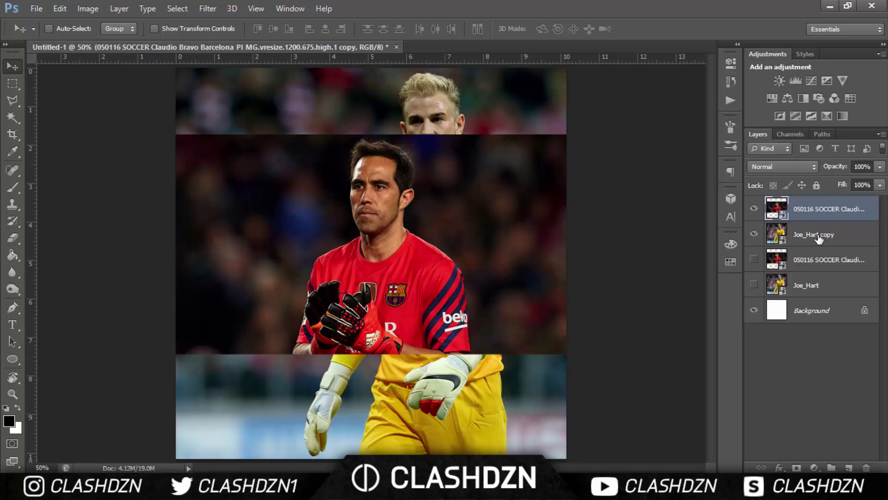
ctrl+click(815, 236)
right_click(801, 213)
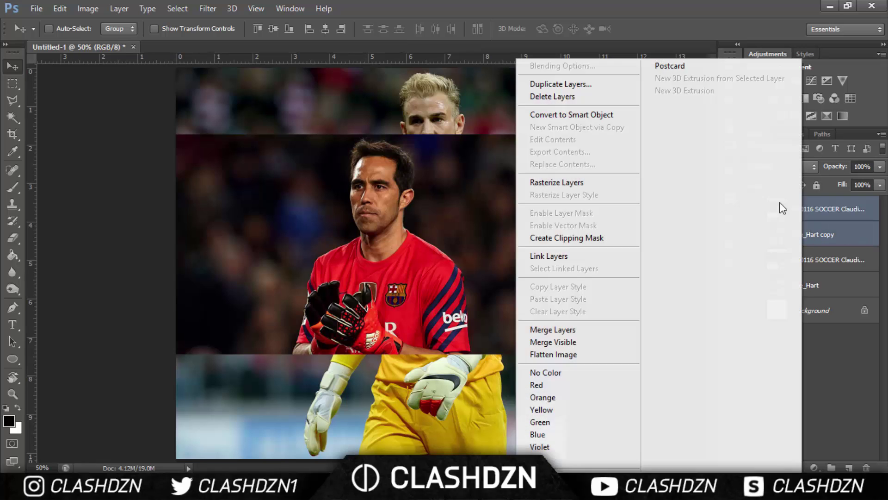
click(555, 195)
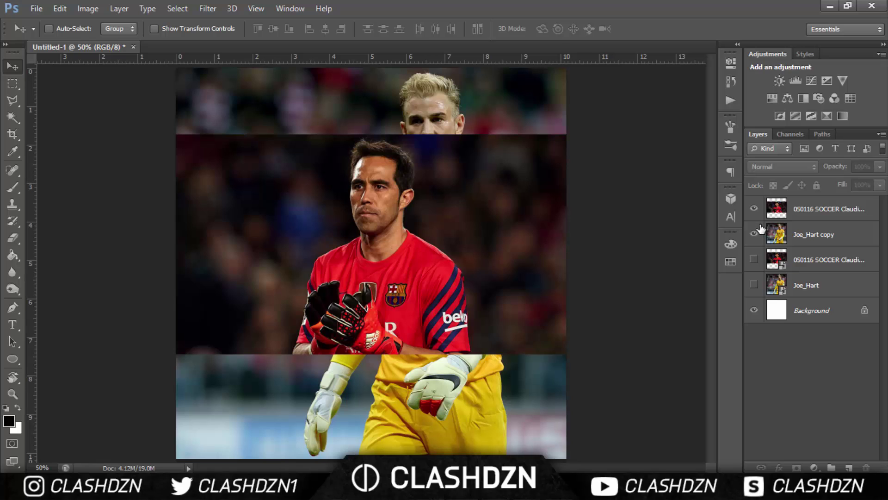
Hide the Joe_Hart copy and white Background so only the Claudio copy shows.
click(754, 209)
click(754, 209)
click(747, 211)
click(755, 234)
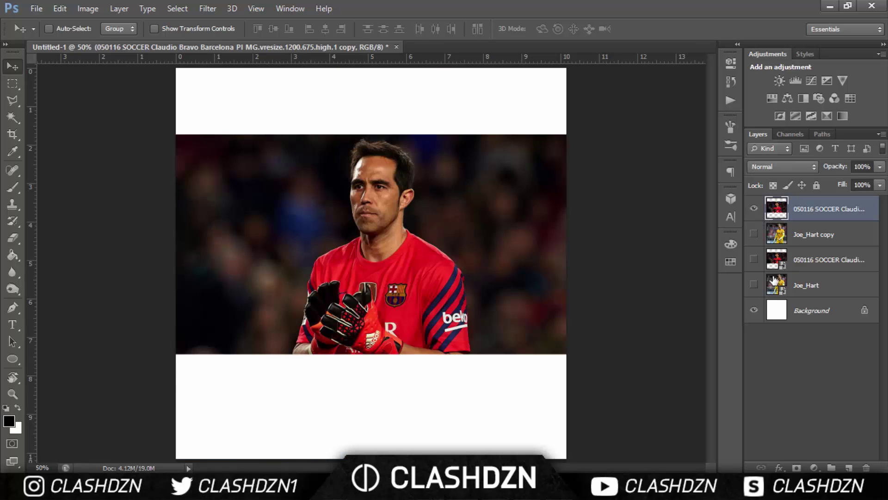
click(755, 311)
click(787, 330)
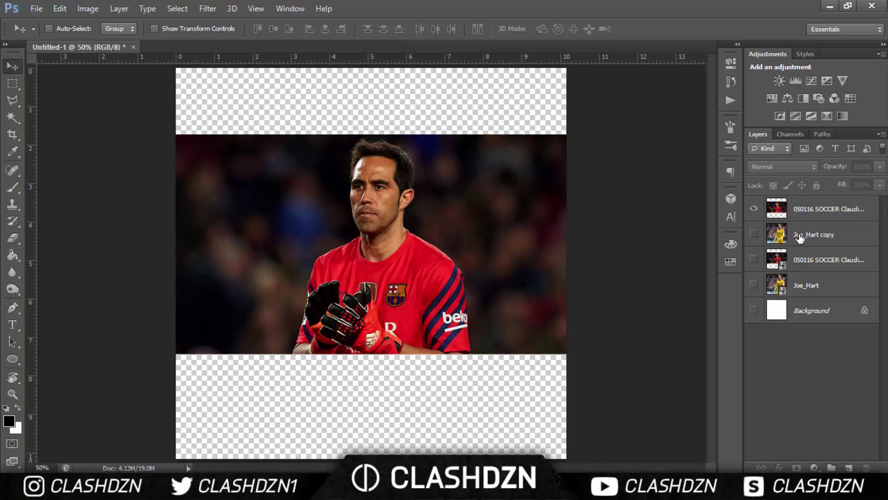
click(801, 237)
click(754, 234)
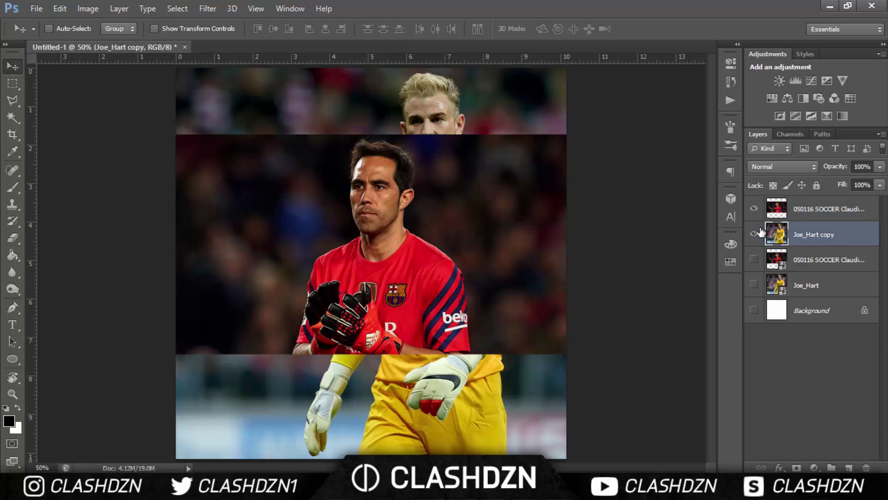
click(758, 233)
click(800, 211)
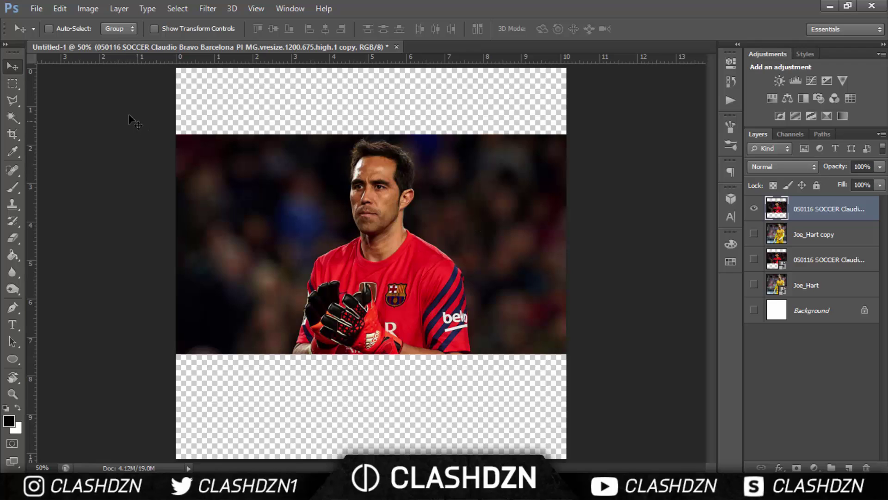
click(13, 100)
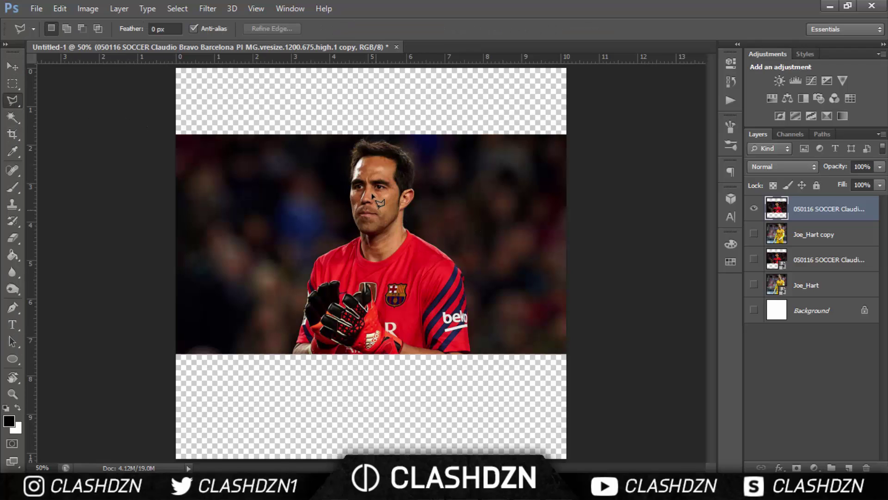
Trace a polygonal outline around Claudio's hair, face and collar.
drag(386, 261, 429, 258)
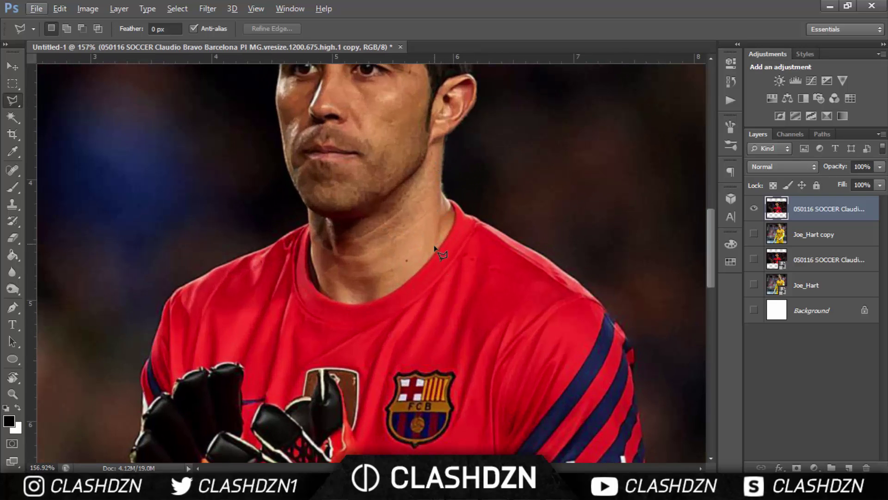
scroll(437, 253, up, 2)
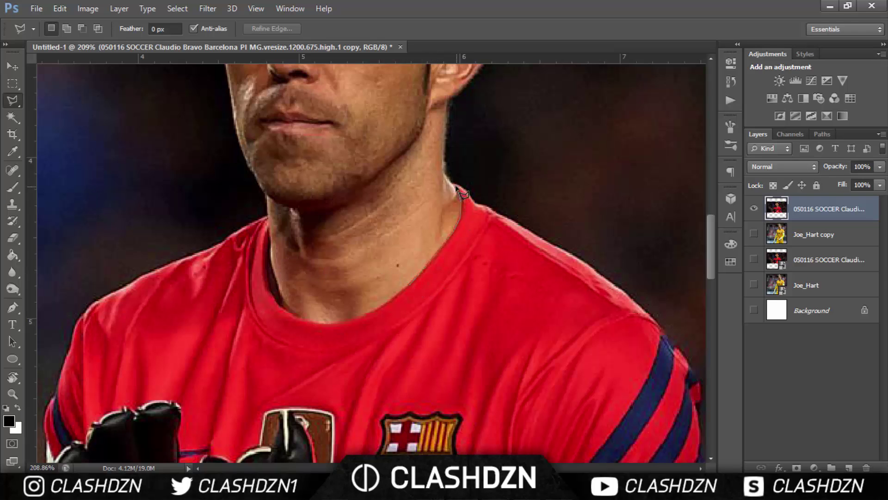
scroll(461, 193, up, 5)
click(488, 190)
scroll(489, 189, up, 2)
click(454, 185)
click(363, 130)
click(277, 123)
click(241, 157)
click(235, 283)
click(226, 348)
scroll(225, 348, down, 5)
click(267, 318)
click(301, 437)
click(408, 410)
click(457, 322)
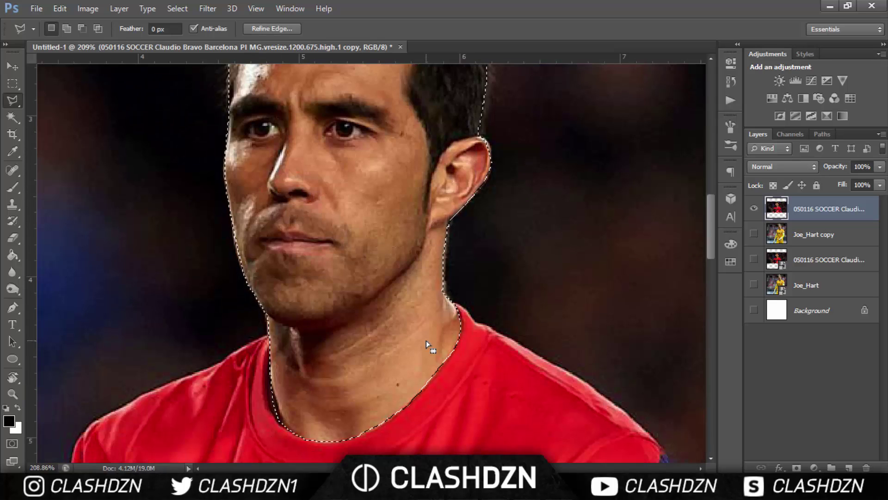
Invert the selection, delete everything outside the head, and nudge the cut-out head.
click(9, 66)
key(ctrl+0)
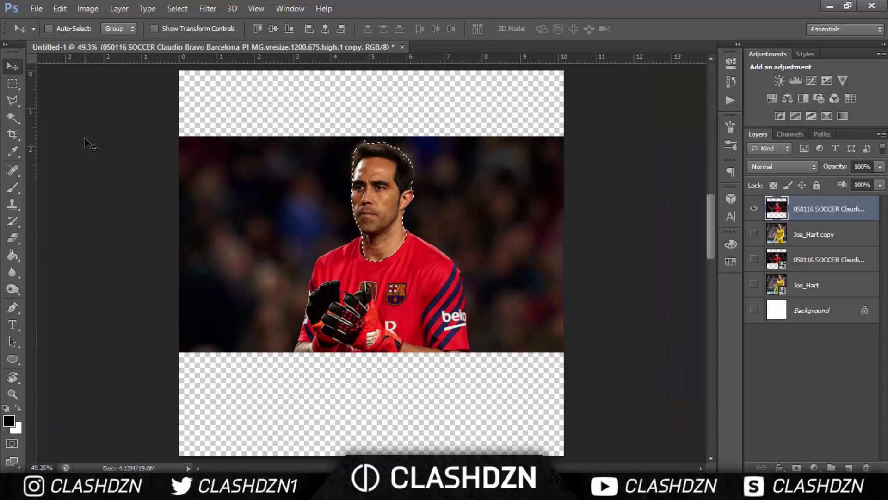
key(l)
right_click(384, 183)
click(456, 204)
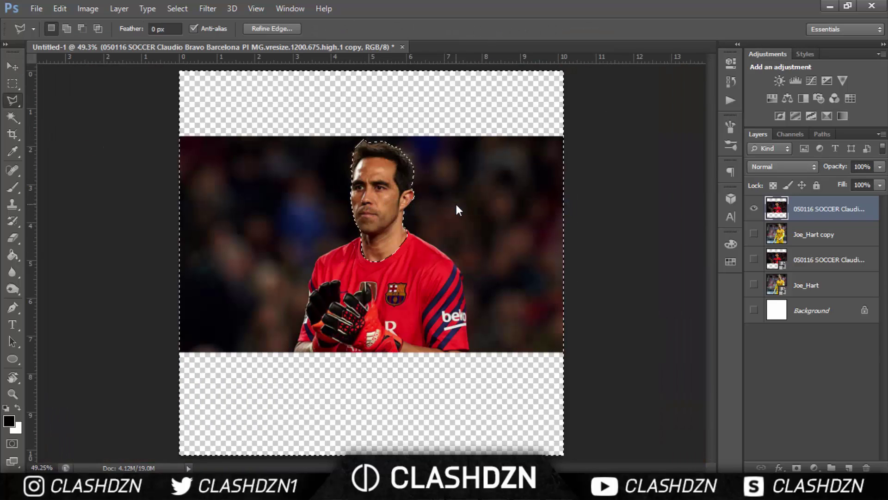
key(Delete)
key(ctrl+d)
click(12, 66)
drag(430, 229, 485, 209)
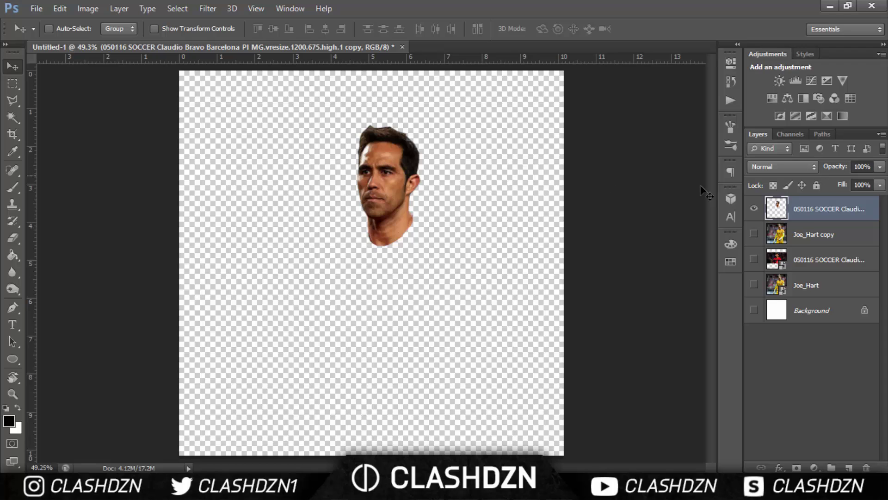
click(754, 234)
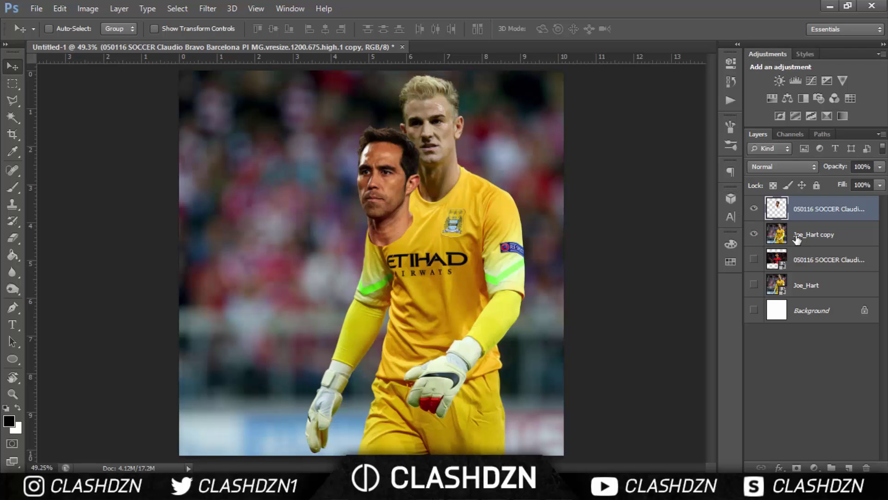
Scale Claudio's cut-out head down slightly and position it over Joe Hart's head.
click(782, 234)
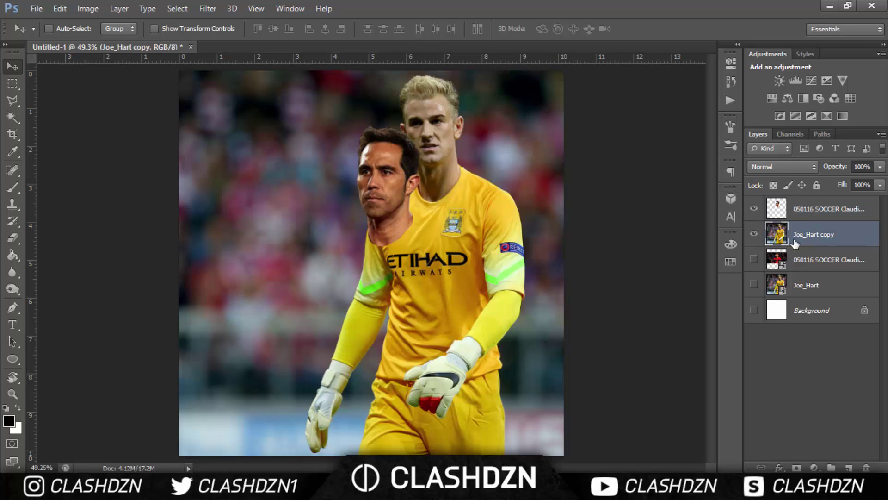
click(786, 212)
drag(389, 194, 347, 170)
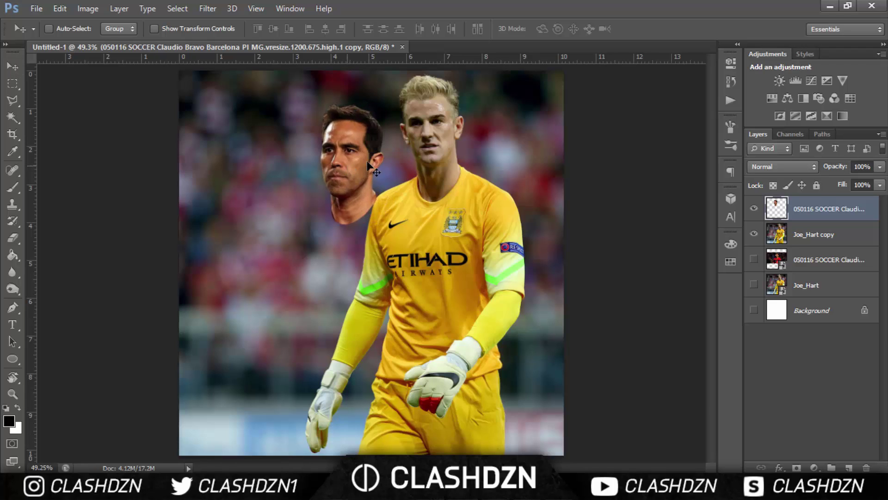
key(ctrl+t)
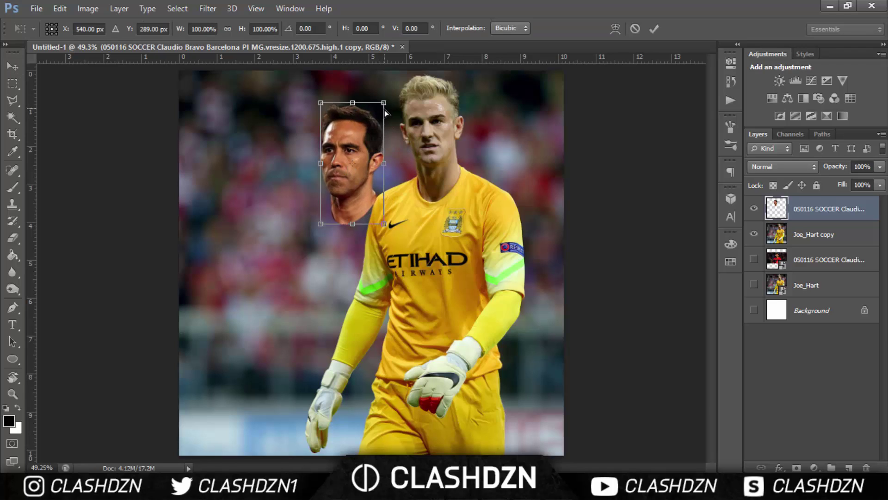
key(Return)
drag(382, 127, 384, 97)
key(ctrl+t)
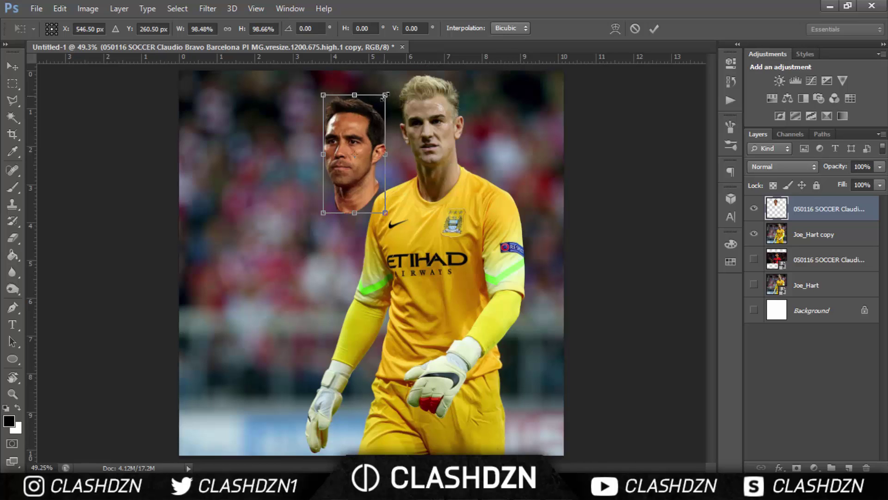
key(Return)
drag(375, 160, 446, 141)
scroll(435, 171, up, 1)
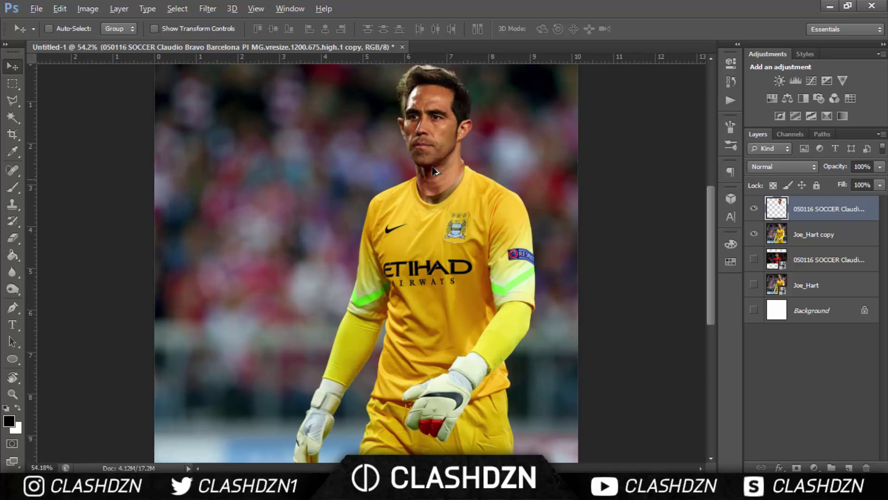
Zoom in on the neck and hide the Claudio head layer, selecting the Joe_Hart copy.
scroll(435, 171, up, 15)
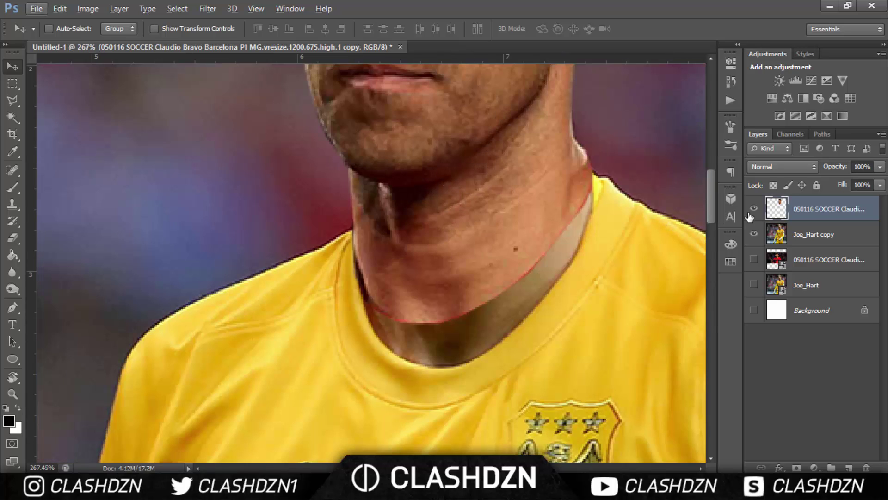
click(831, 237)
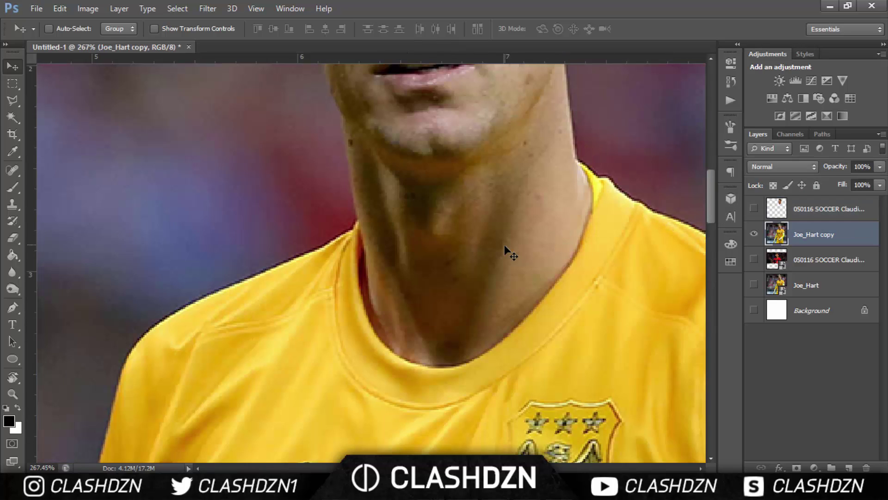
key(l)
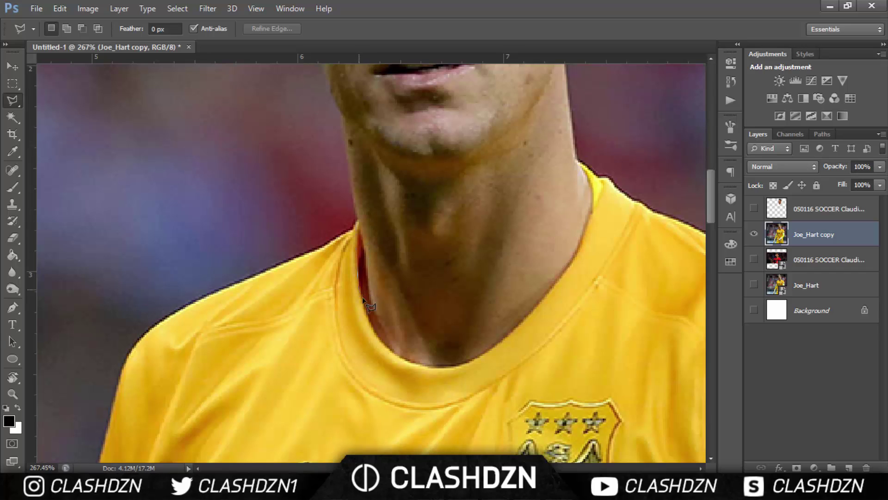
Trace a polygonal selection around Joe Hart's neck and collar, then reshow and select the Claudio head layer.
click(394, 355)
click(462, 365)
click(564, 284)
click(659, 83)
click(665, 146)
click(606, 308)
click(464, 393)
click(294, 415)
click(112, 334)
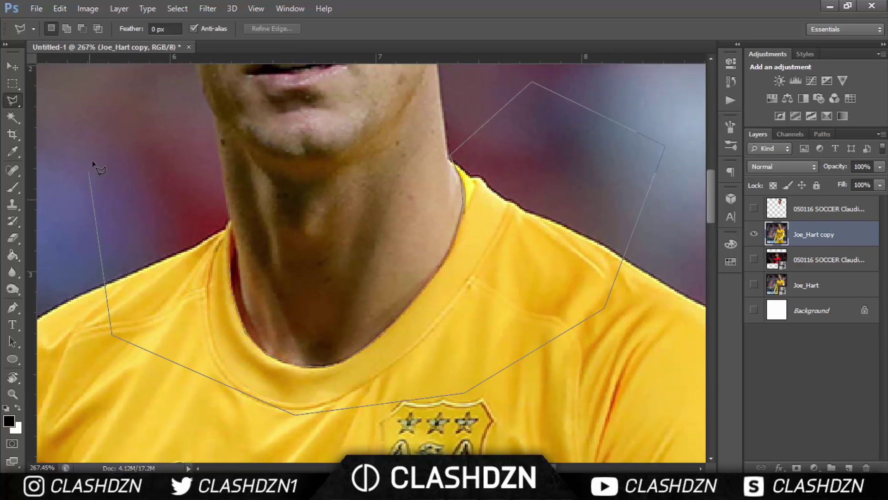
double_click(97, 152)
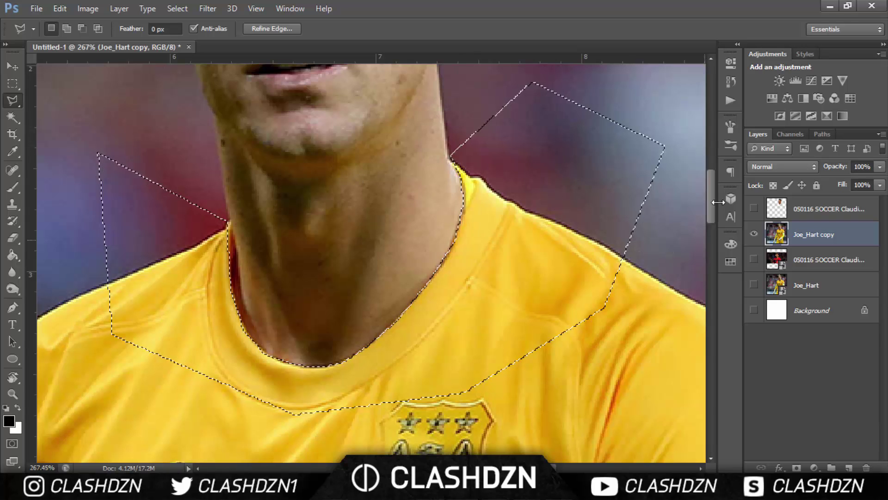
click(755, 208)
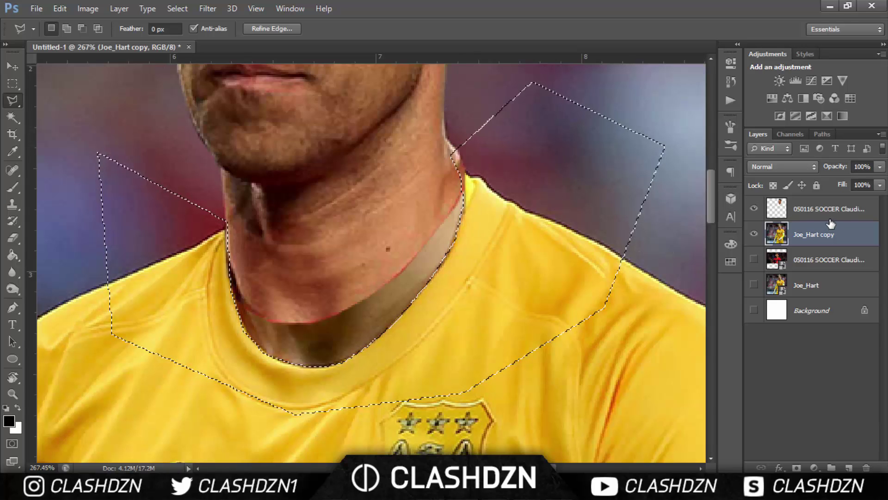
click(819, 207)
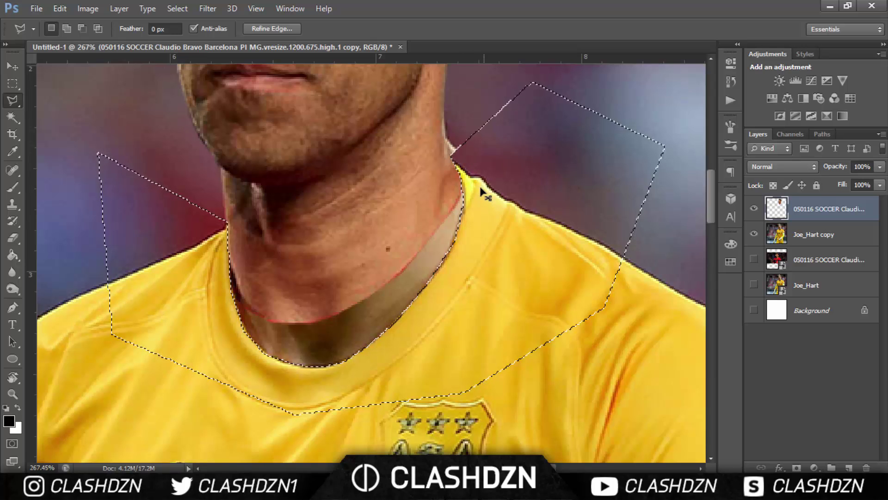
Lasso and delete the bright fringe and stray edges along the pasted neck.
key(ctrl+d)
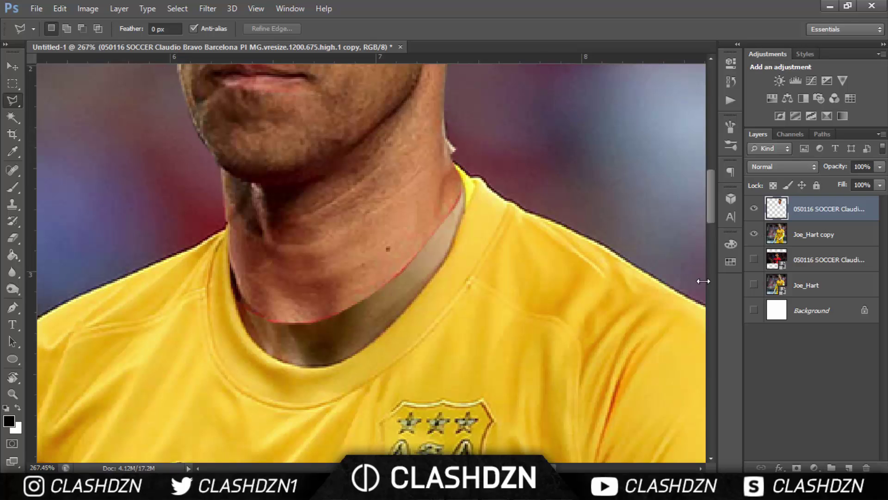
drag(707, 184, 710, 166)
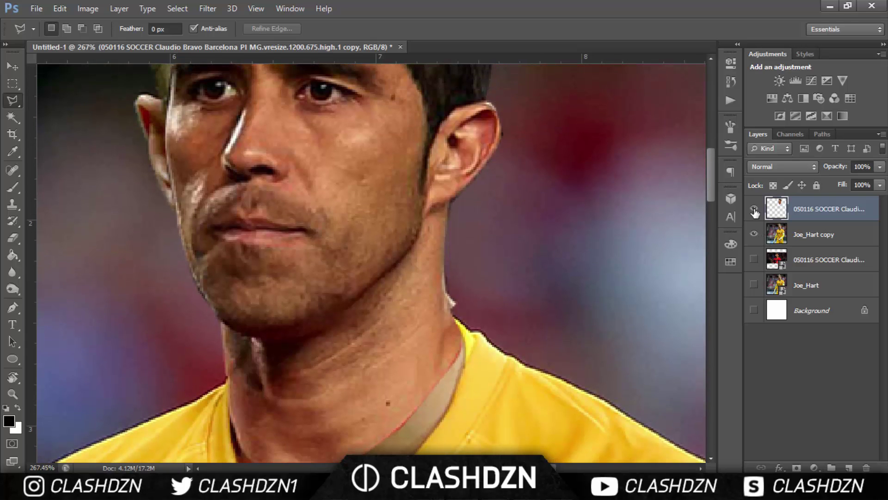
click(755, 209)
click(754, 209)
click(541, 255)
double_click(549, 342)
key(Delete)
key(ctrl+d)
double_click(180, 389)
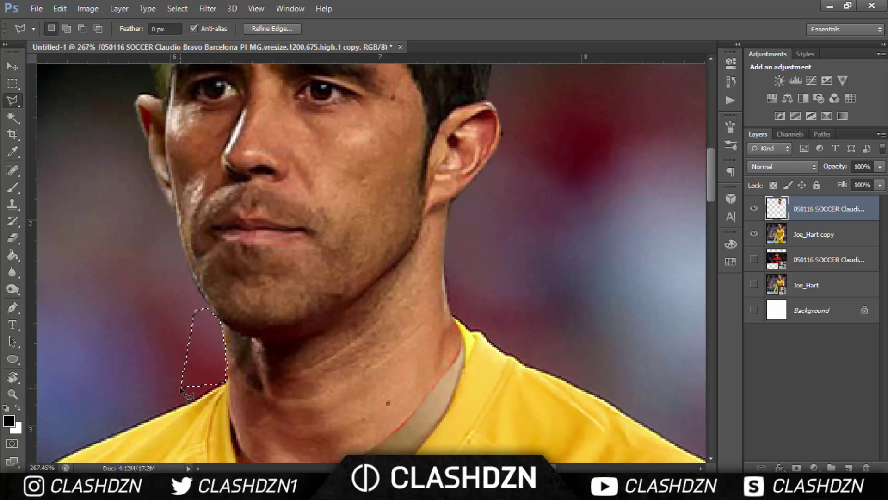
key(ctrl+d)
key(ctrl+0)
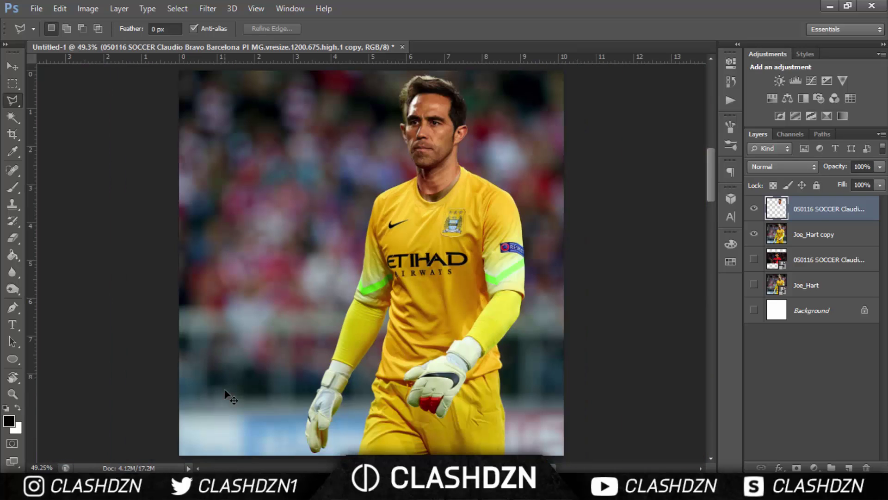
Select the yellow-kit copy layer and set the Clone Stamp brush to 175.
click(12, 68)
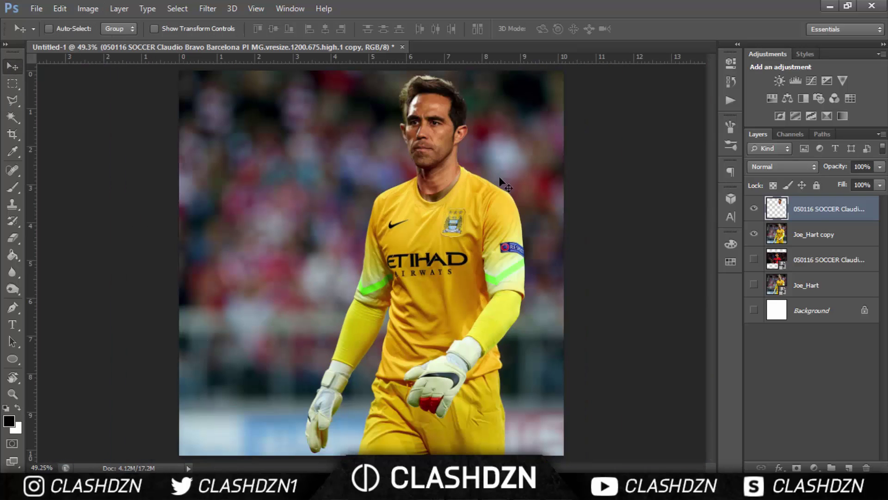
scroll(443, 149, up, 3)
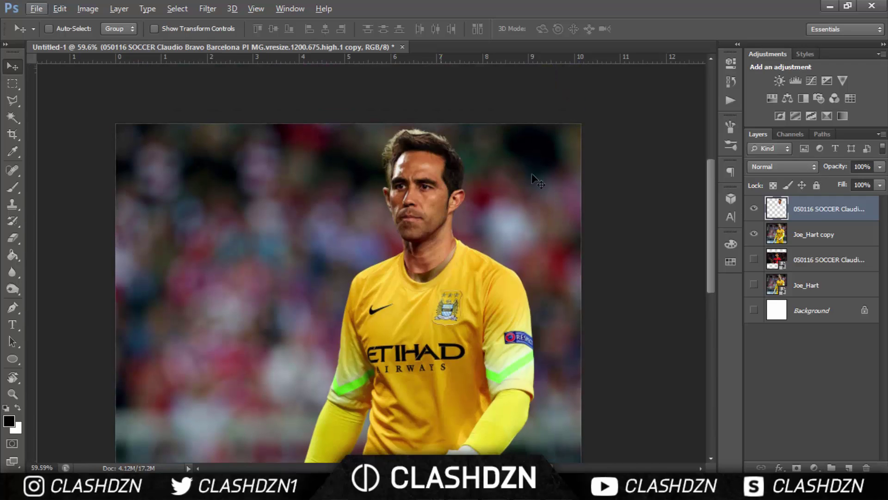
click(811, 237)
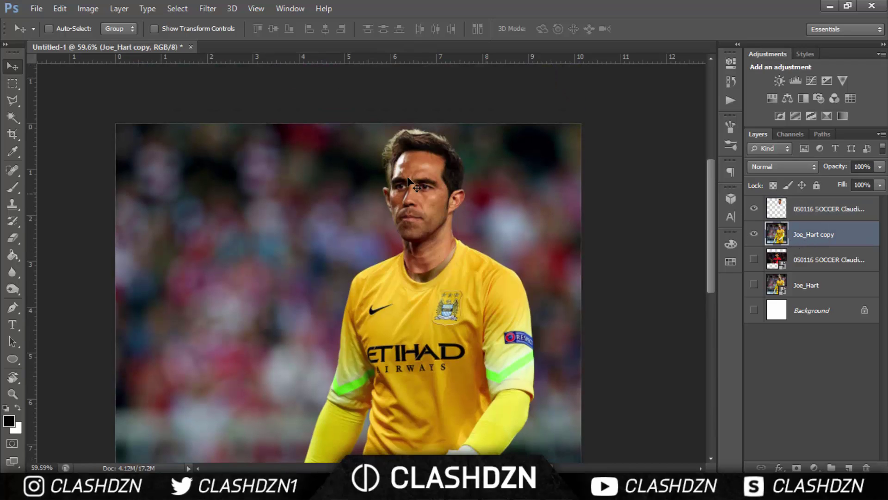
click(13, 204)
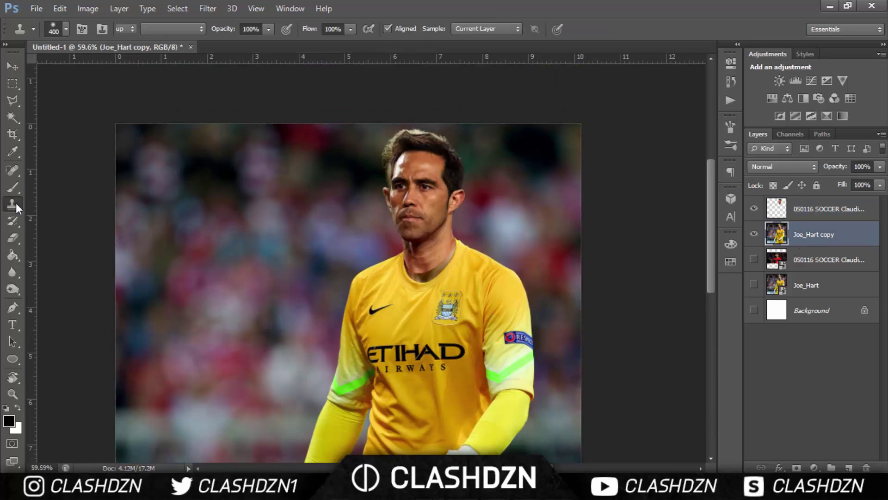
key(bracketleft)
key(bracketleft)
key(bracketleft)
key(bracketleft)
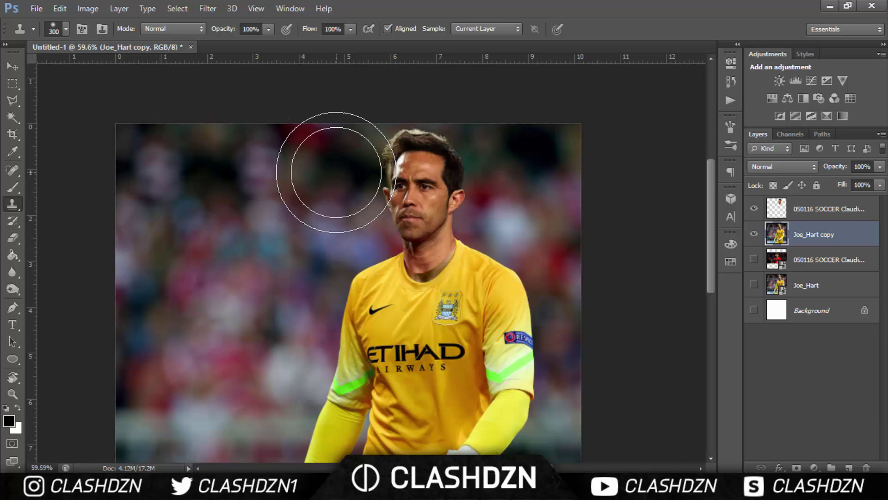
Clone crowd background over the leftover hair on both sides of the head.
alt+click(348, 171)
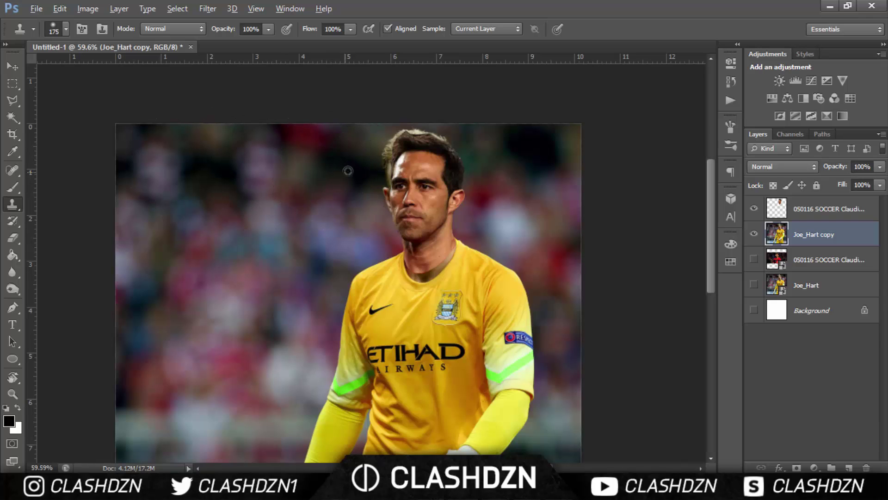
drag(382, 148, 447, 170)
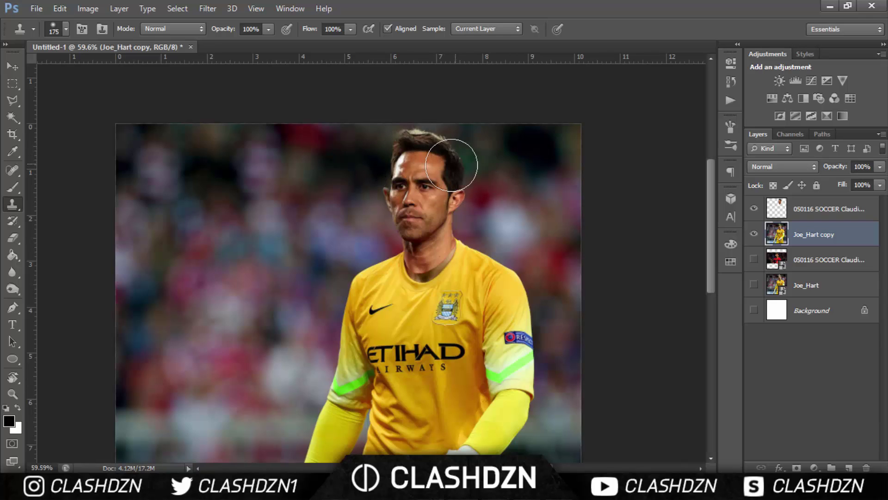
alt+click(466, 153)
drag(416, 153, 419, 158)
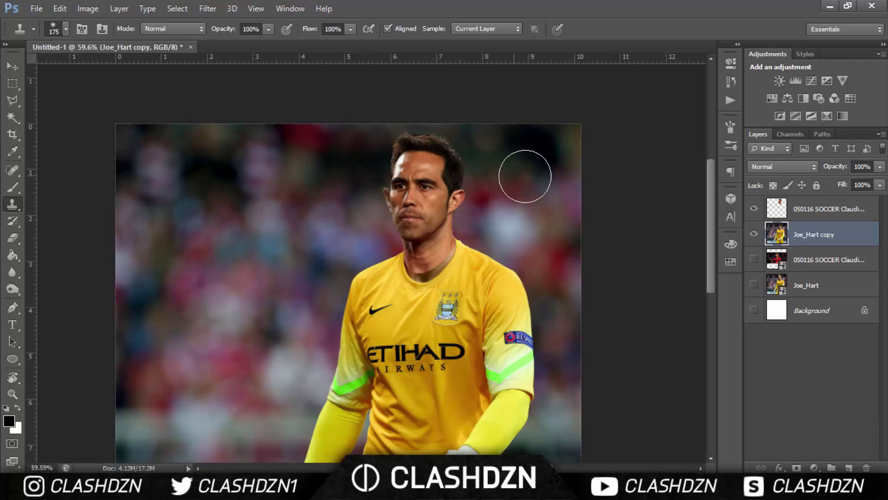
alt+click(471, 146)
key(bracketleft)
key(bracketleft)
key(bracketleft)
key(bracketleft)
key(bracketleft)
key(bracketleft)
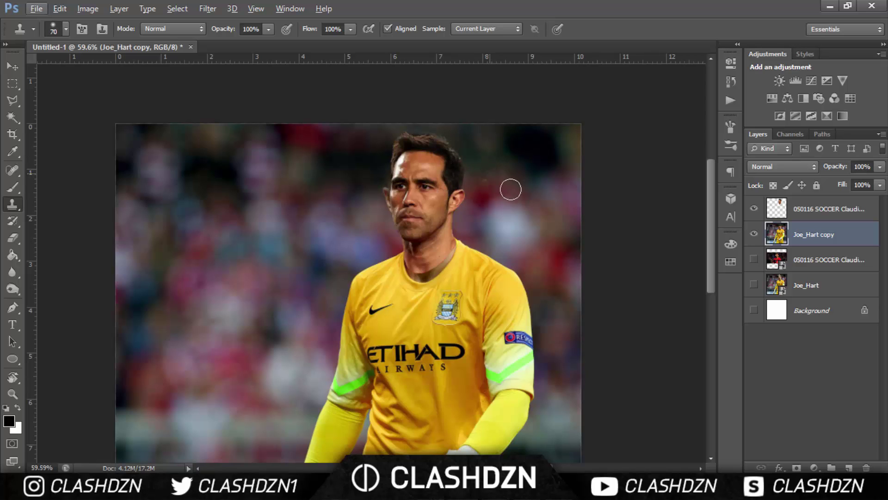
Clone background along the top of the hair with a size-20 Clone Stamp brush.
scroll(465, 158, up, 8)
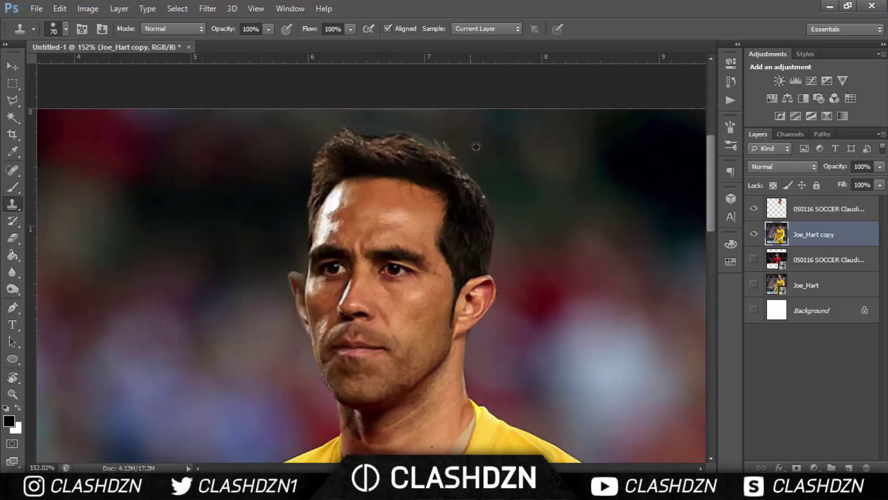
key(bracketleft)
key(bracketleft)
key(bracketleft)
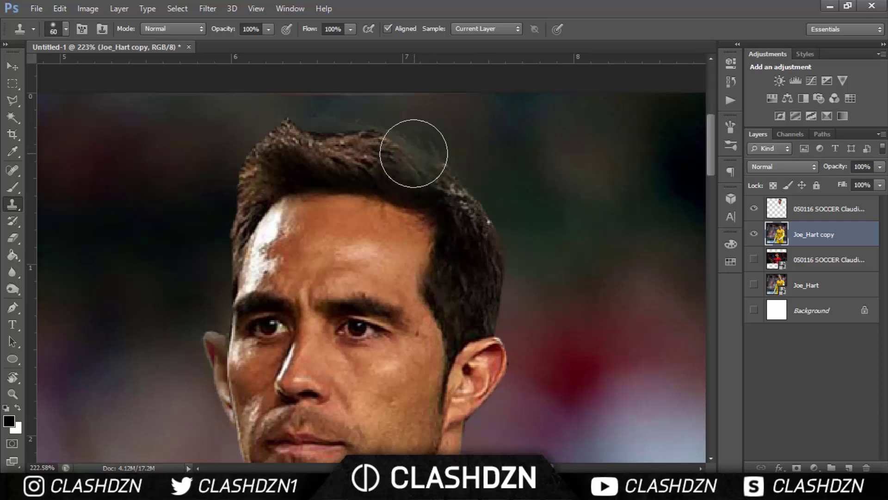
key(bracketleft)
key(bracketleft)
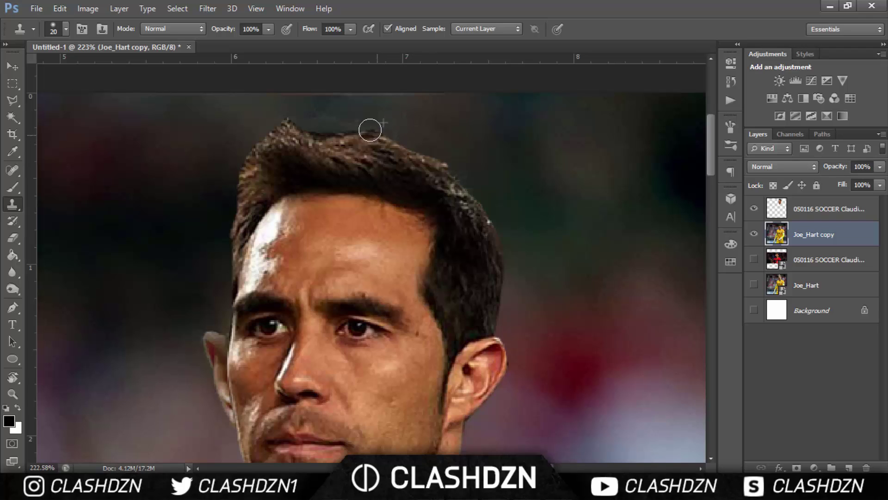
drag(330, 128, 312, 125)
alt+click(383, 121)
drag(330, 114, 296, 111)
Clone out the protruding left ear and pinkish neck fringe at size 35, then fit the image on screen.
scroll(516, 217, down, 5)
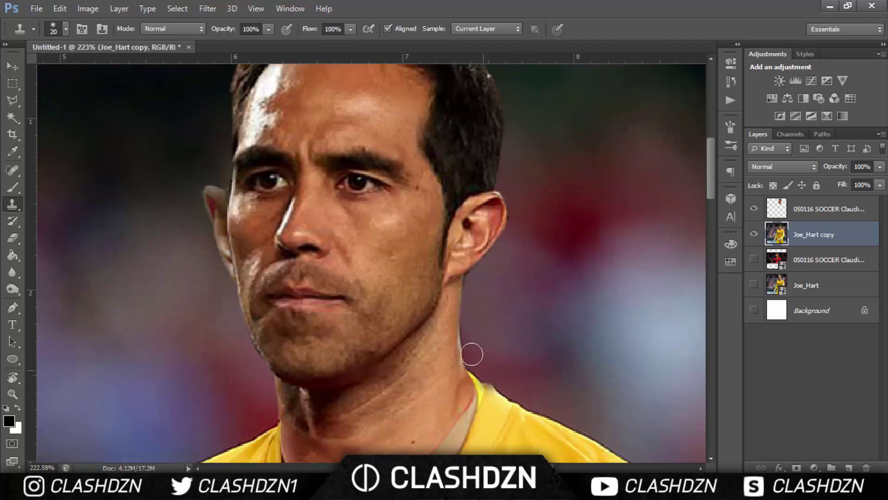
key(super)
key(super)
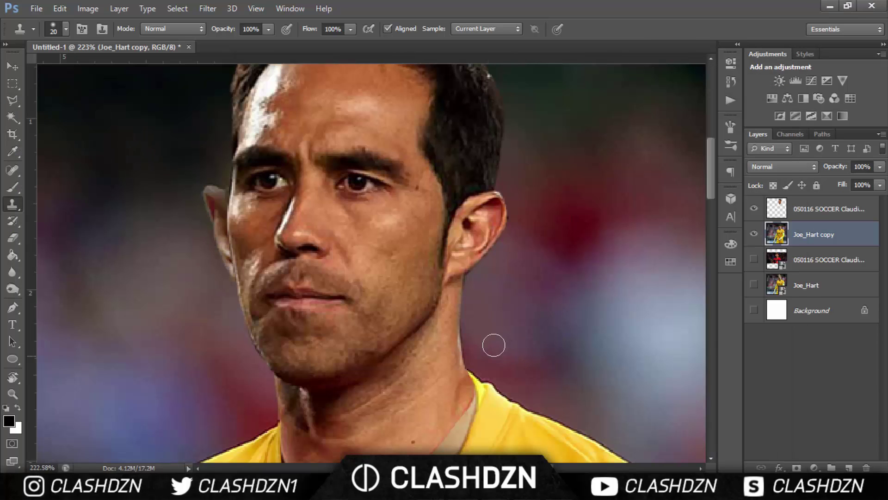
key(bracketright)
key(bracketright)
key(bracketright)
alt+click(183, 246)
mouse_move(215, 187)
mouse_down()
mouse_move(218, 258)
mouse_move(218, 248)
mouse_up()
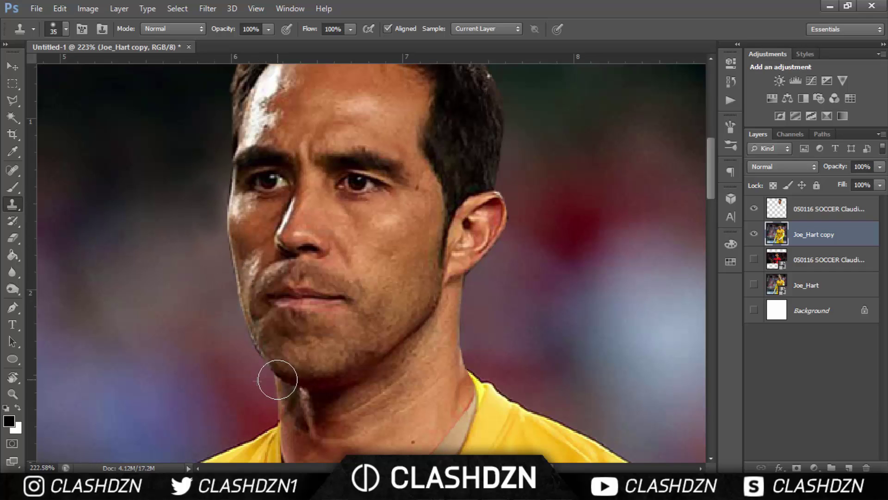
click(465, 347)
click(12, 65)
key(ctrl+0)
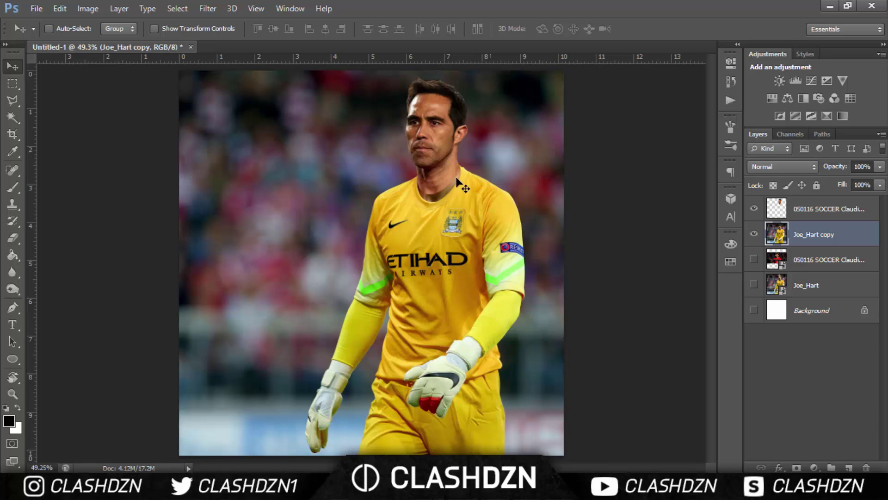
Hide the head layer and trace a Polygonal Lasso selection around the neck.
scroll(458, 166, up, 10)
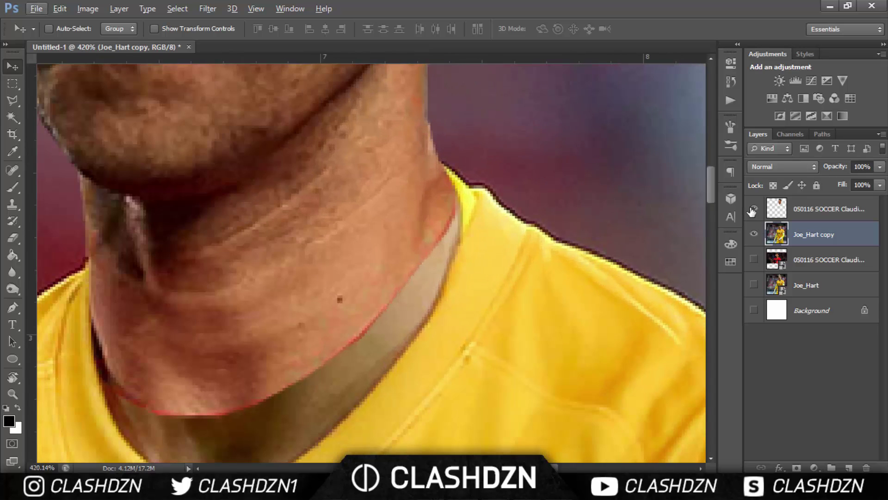
click(754, 209)
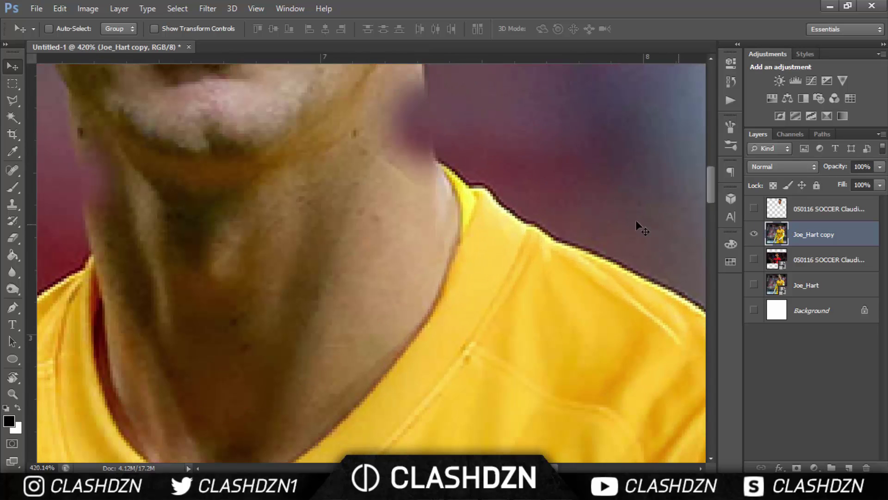
key(l)
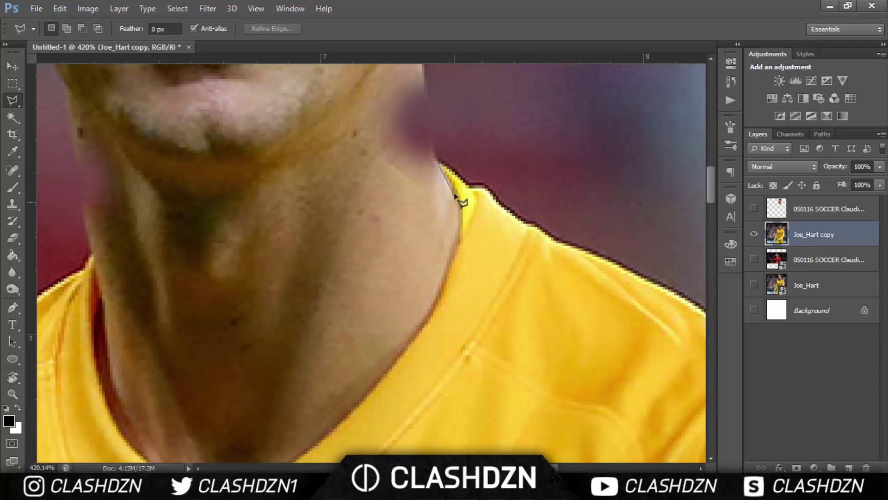
click(410, 358)
scroll(371, 358, down, 2)
click(338, 361)
click(199, 405)
click(139, 365)
click(94, 259)
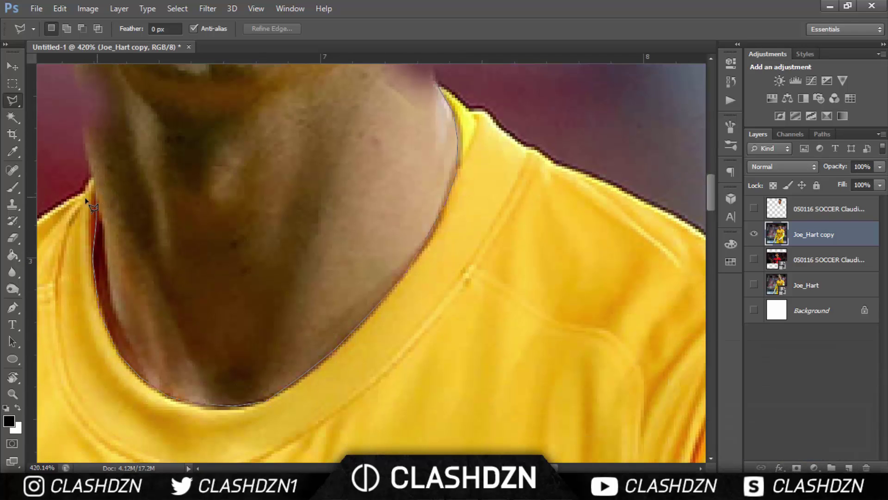
click(88, 115)
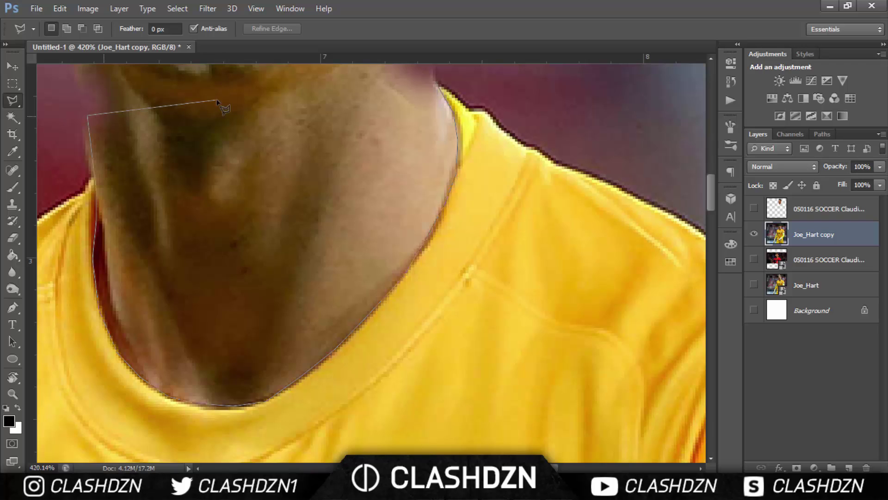
double_click(381, 75)
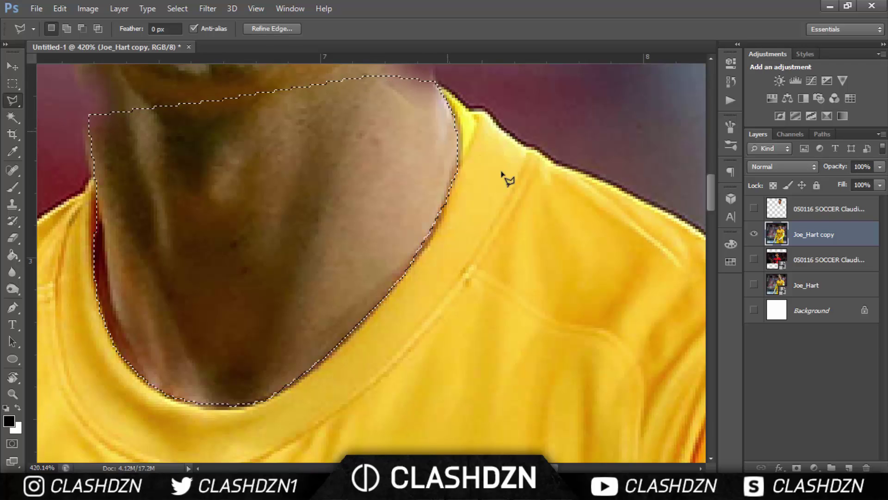
Show and select the head layer, then add an extra area on the neck's left to the selection.
click(755, 209)
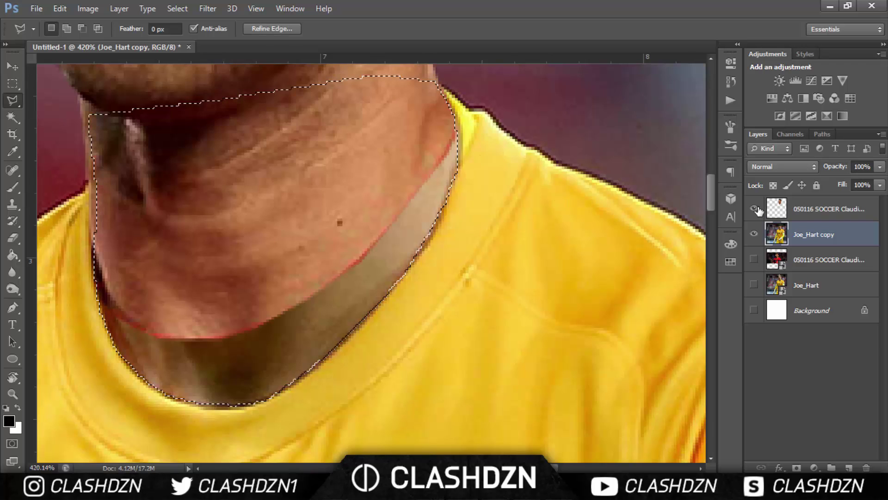
click(799, 209)
drag(105, 230, 98, 232)
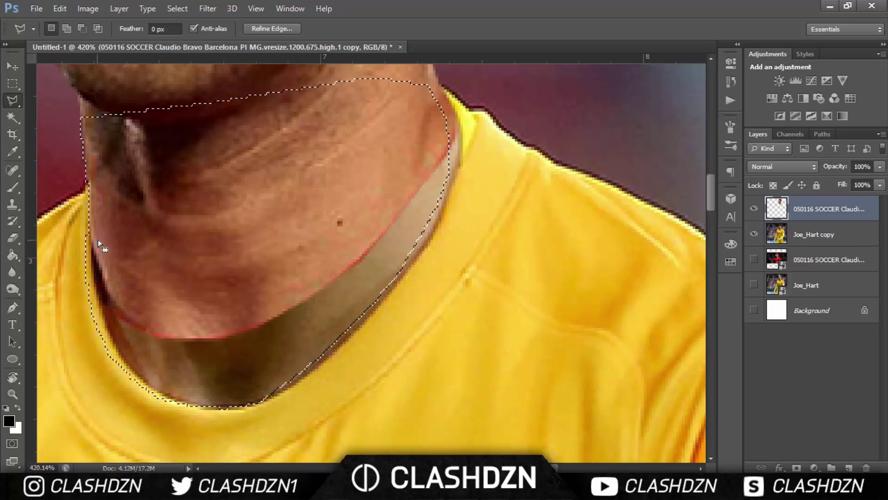
key(ctrl+z)
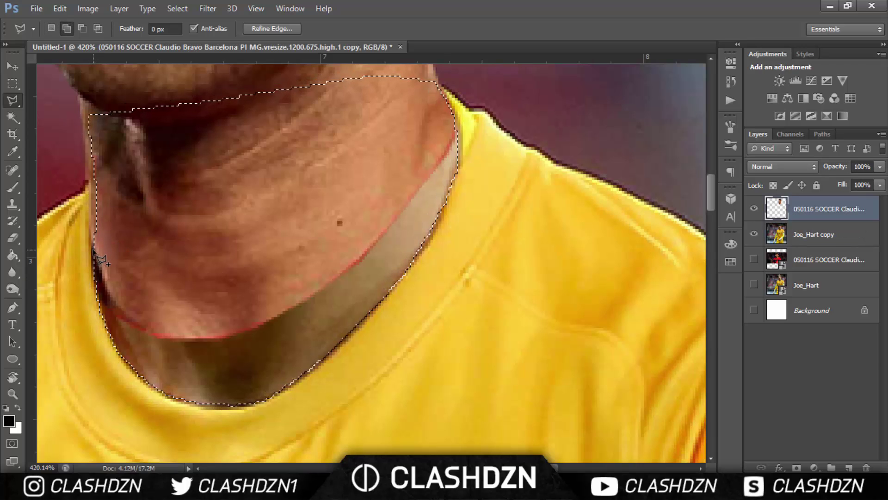
click(87, 188)
click(112, 137)
double_click(172, 179)
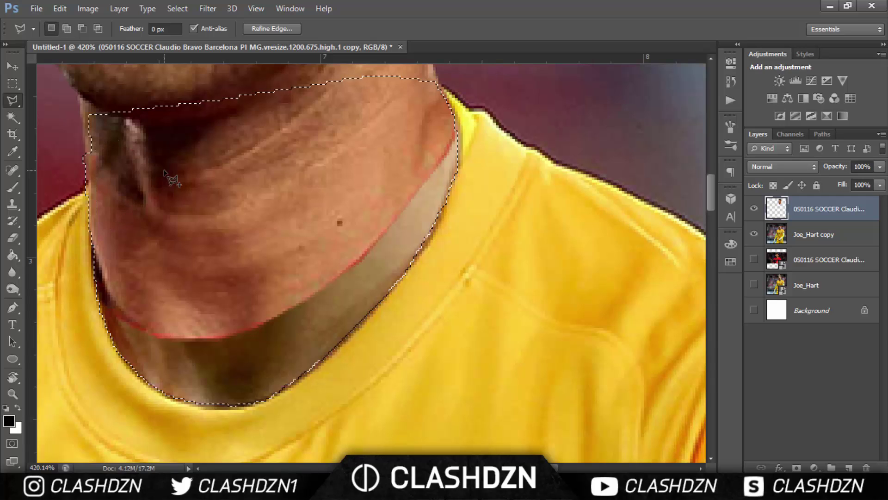
Clone neck skin over the grey patch and red collar edge inside the selection, then deselect.
click(12, 203)
drag(198, 293, 214, 286)
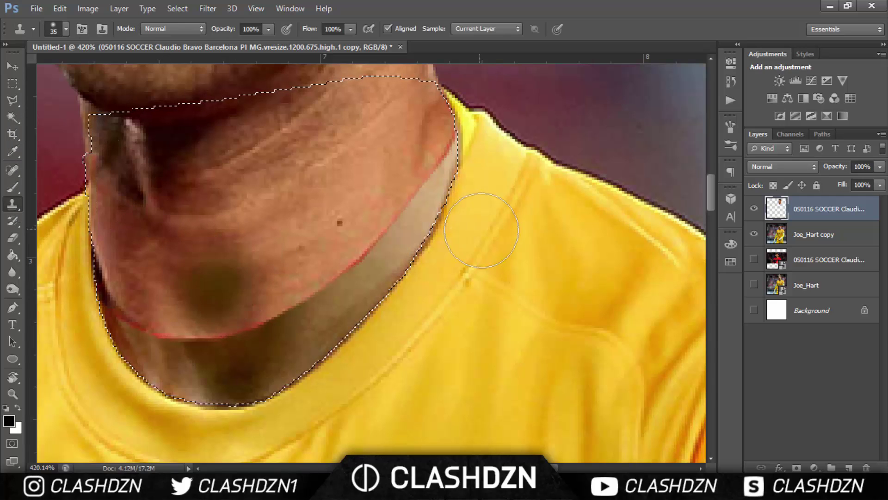
key(bracketleft)
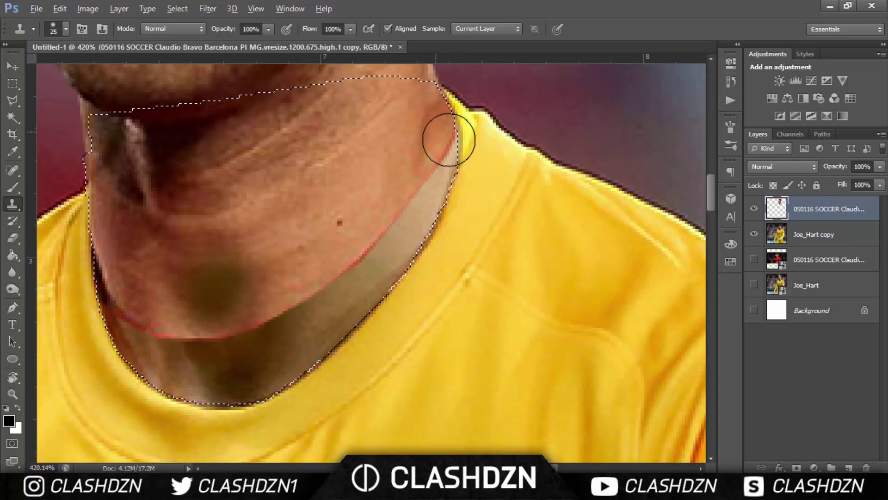
alt+click(430, 148)
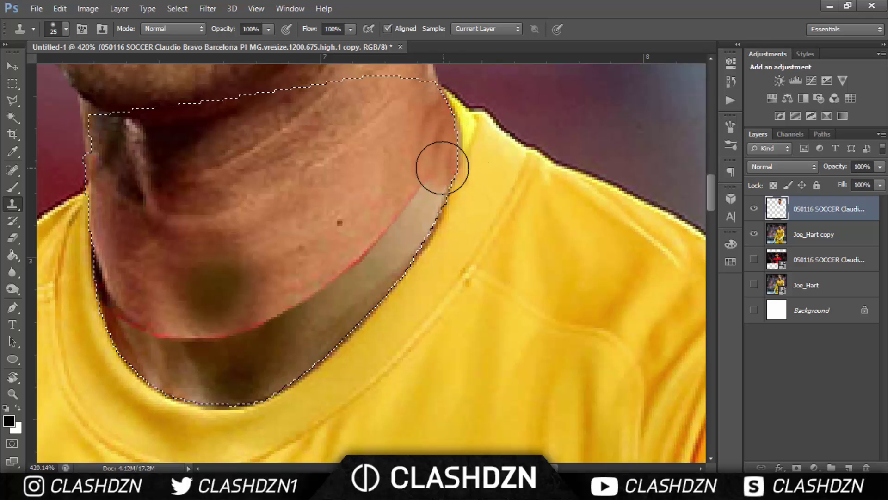
key(bracketleft)
key(bracketleft)
key(bracketleft)
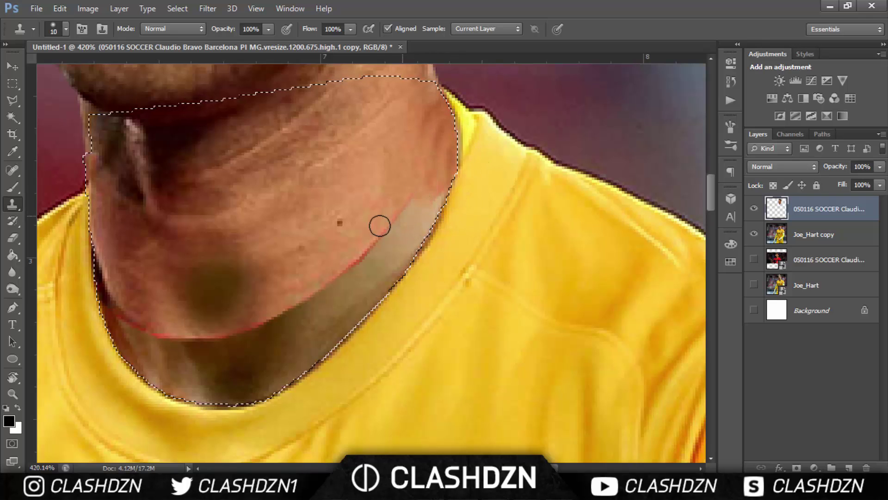
key(bracketright)
key(bracketright)
key(bracketright)
mouse_move(383, 264)
mouse_down()
mouse_move(391, 252)
mouse_move(352, 277)
mouse_up()
alt+click(158, 312)
mouse_move(162, 347)
mouse_down()
mouse_move(207, 273)
mouse_move(267, 318)
mouse_move(238, 367)
mouse_move(406, 254)
mouse_up()
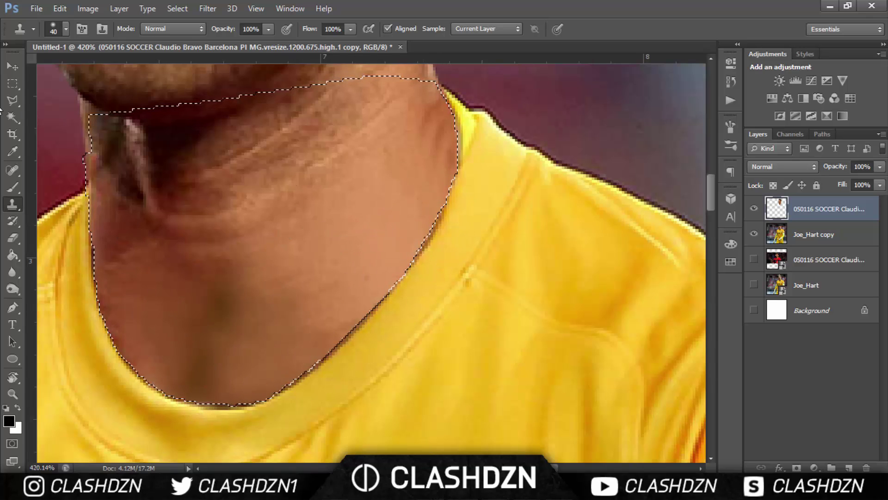
click(17, 65)
key(ctrl+d)
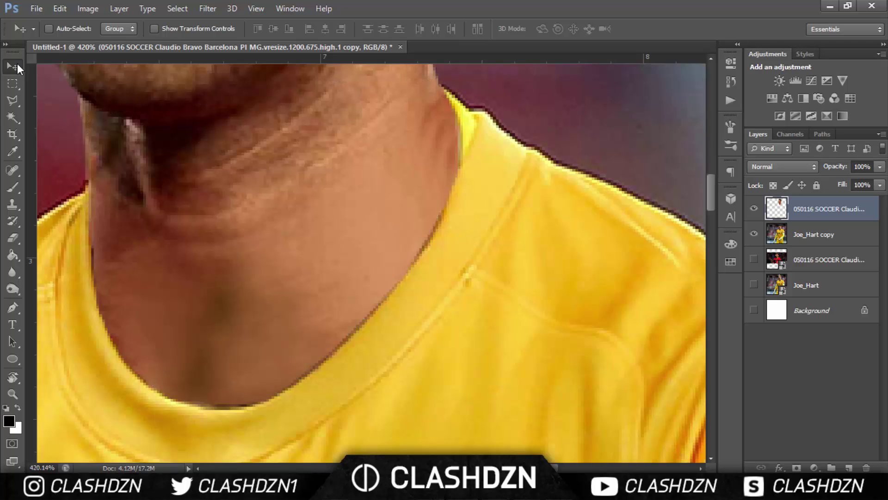
key(ctrl+0)
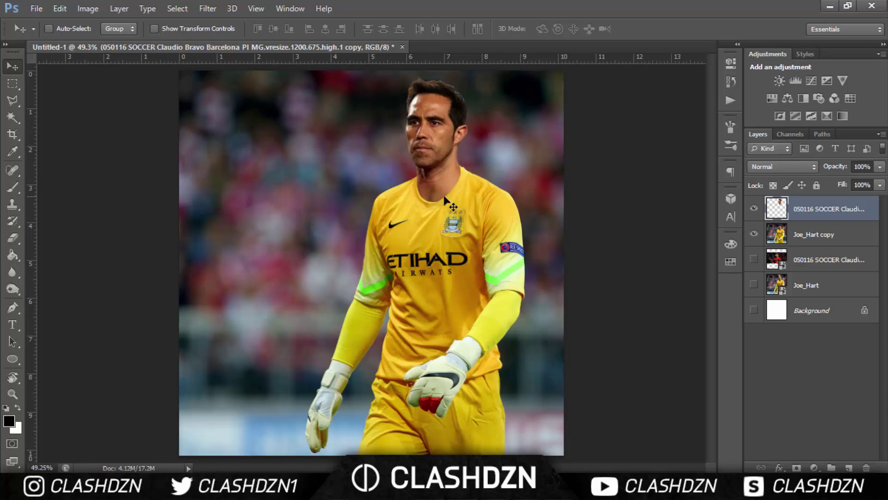
scroll(465, 178, up, 5)
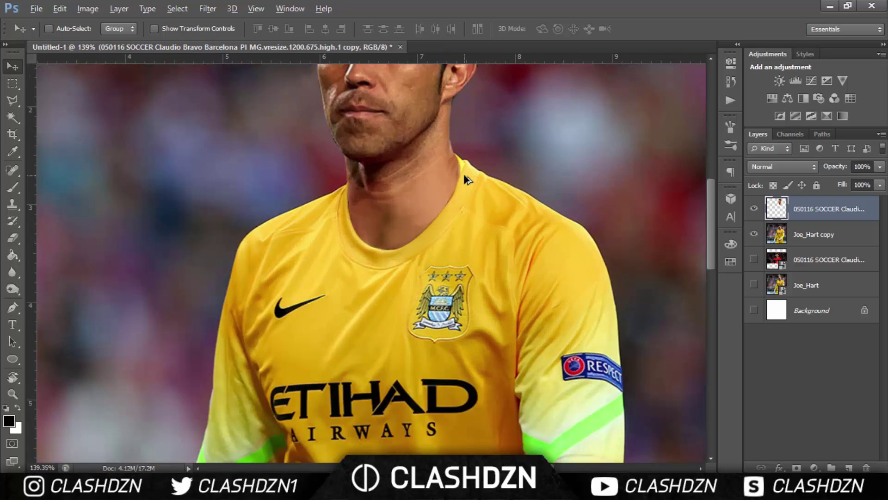
scroll(466, 178, down, 3)
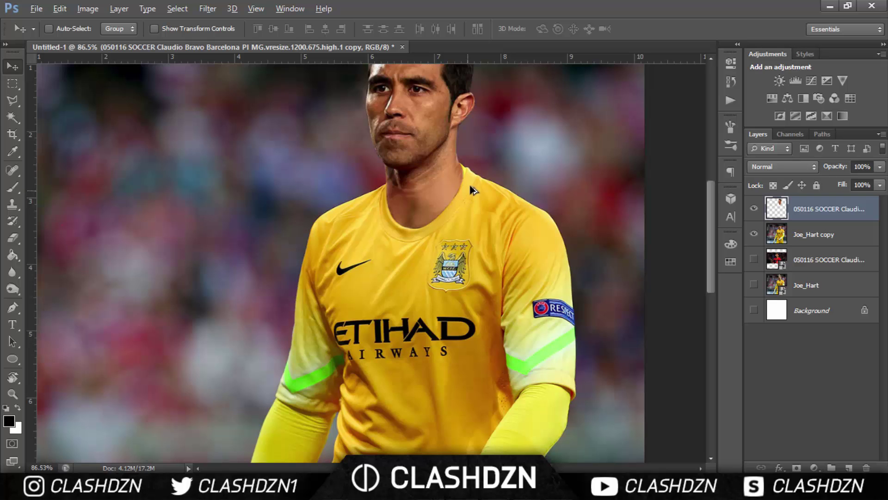
scroll(476, 183, down, 1)
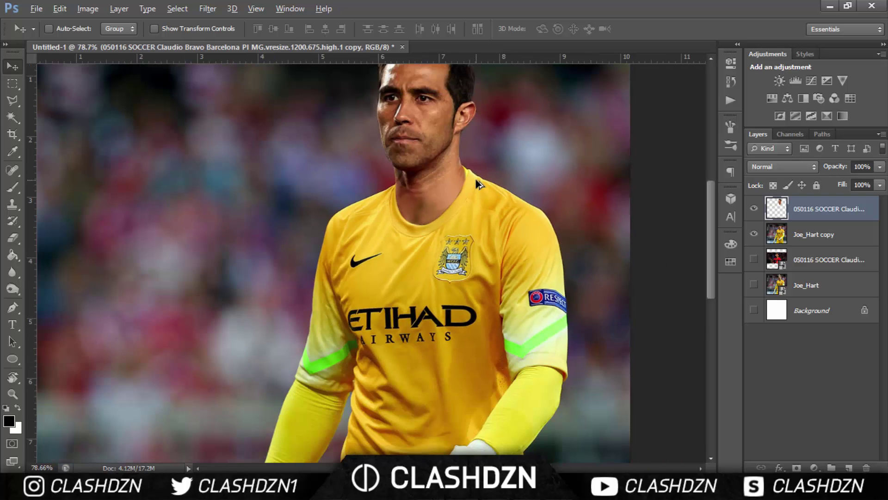
scroll(477, 183, down, 2)
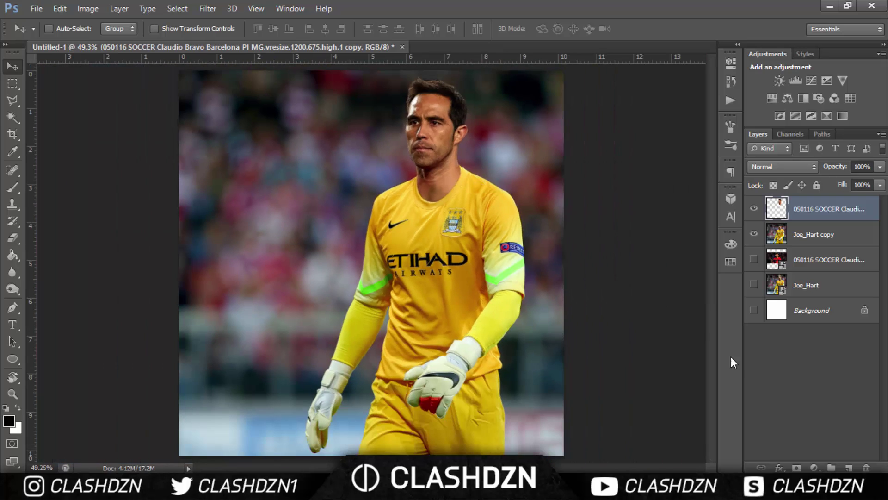
Add a new empty layer clipped to the head layer.
click(850, 468)
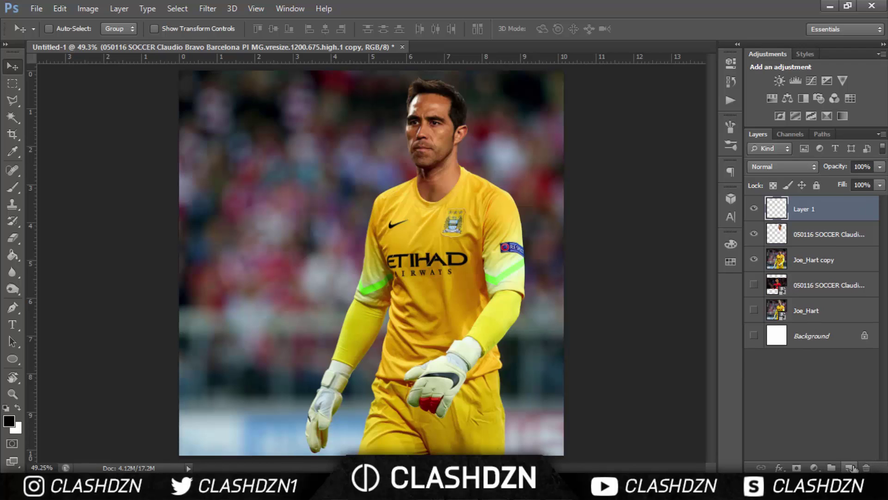
alt+click(814, 219)
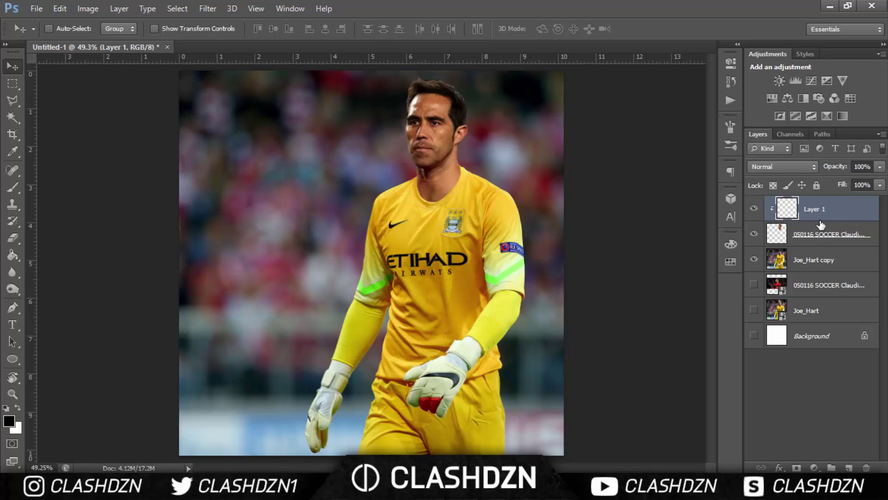
scroll(479, 203, up, 8)
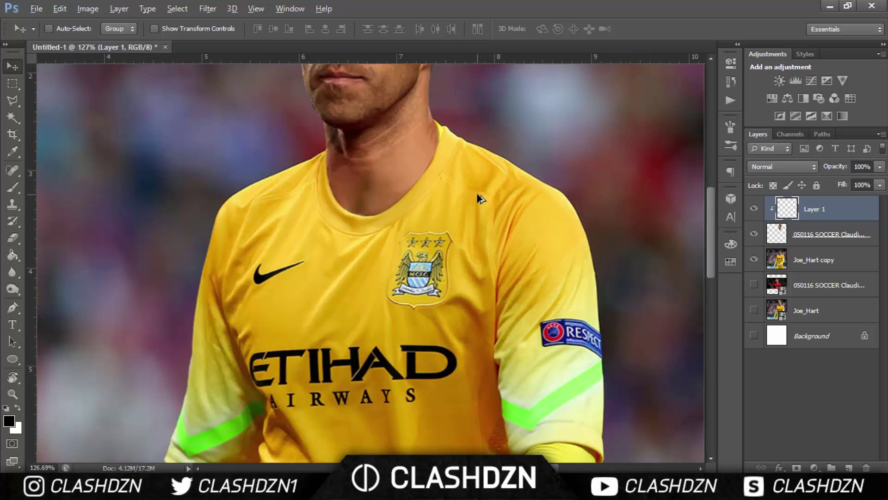
scroll(479, 216, up, 5)
Set up a soft round brush at size 61.
key(b)
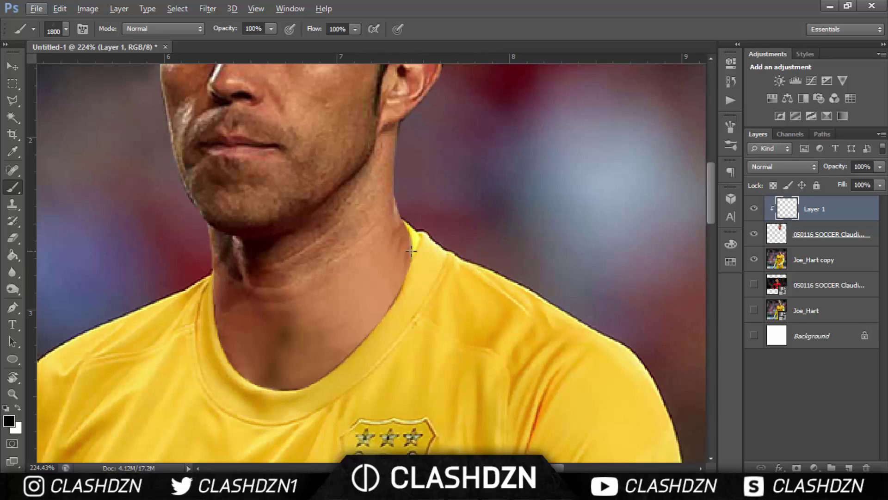
key(bracketleft)
key(bracketleft)
key(bracketleft)
key(bracketleft)
key(bracketleft)
key(bracketleft)
key(bracketleft)
key(bracketleft)
key(bracketleft)
key(bracketleft)
key(bracketleft)
key(bracketleft)
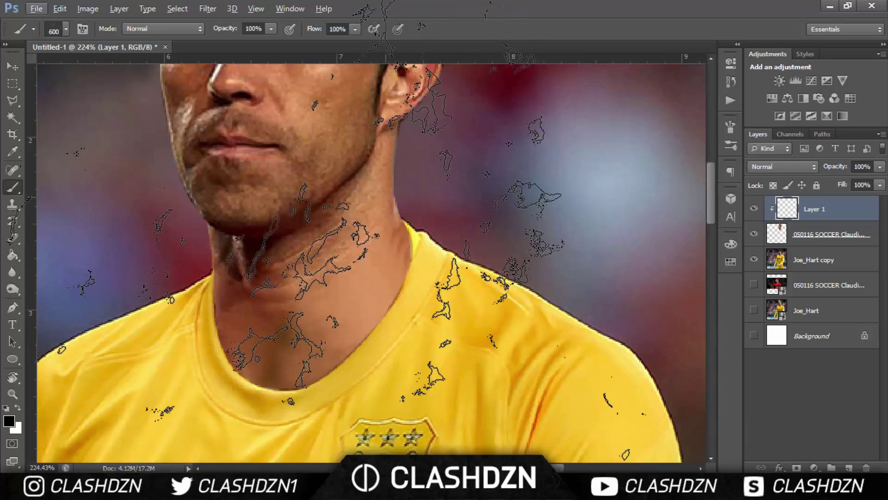
right_click(379, 277)
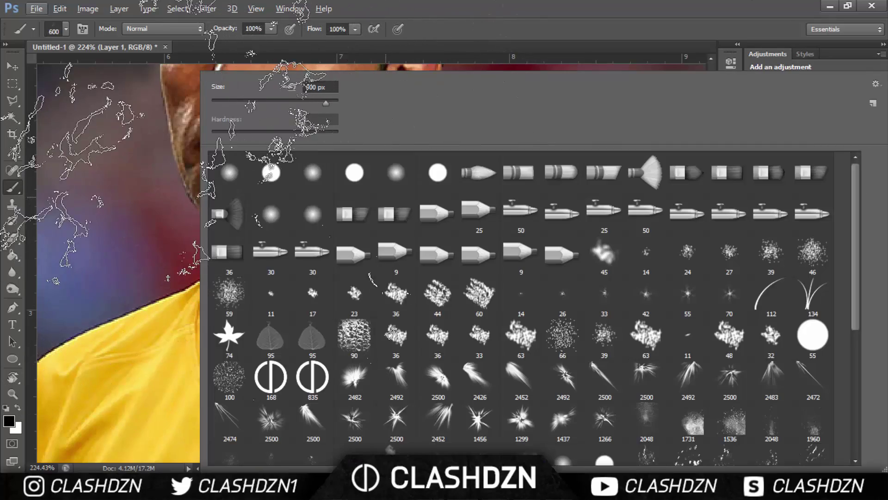
click(229, 172)
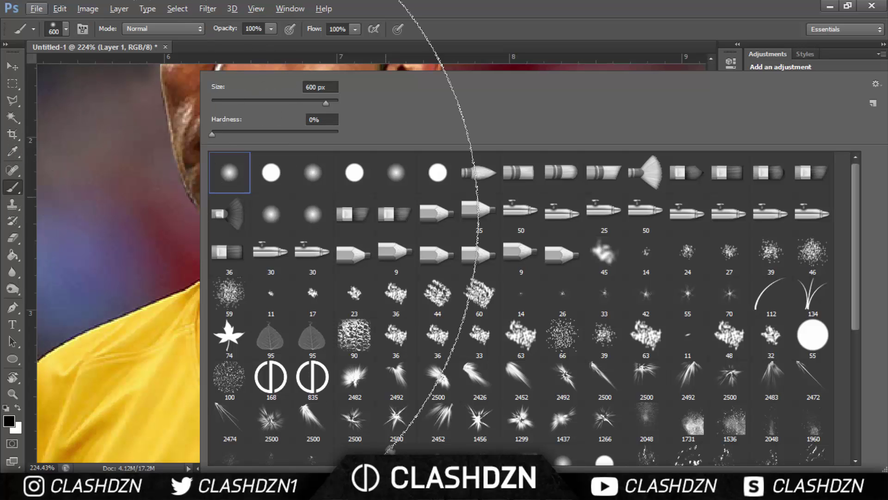
click(250, 100)
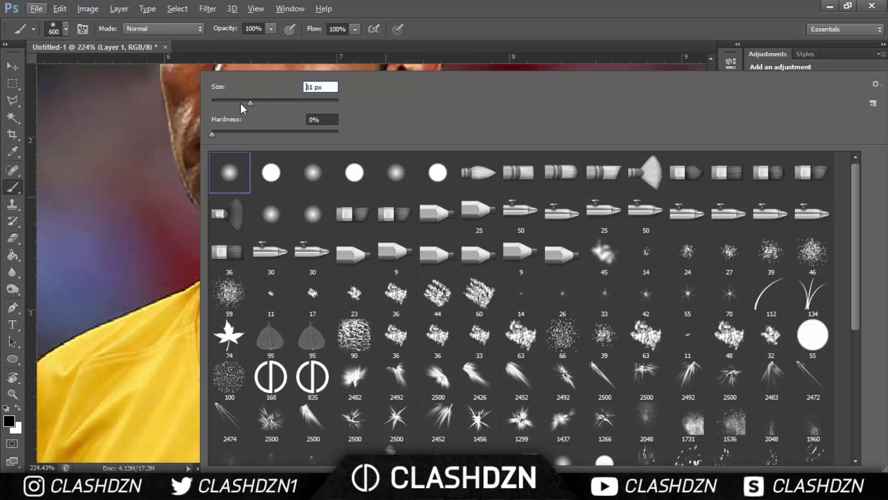
key(Return)
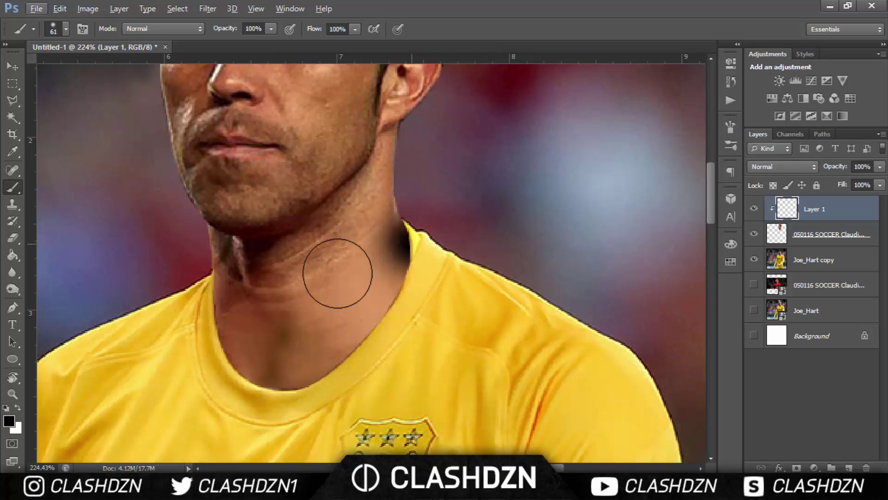
Paint soft black shading along the inner collar at brush size 50, undoing the misplaced first stroke.
drag(342, 271, 377, 240)
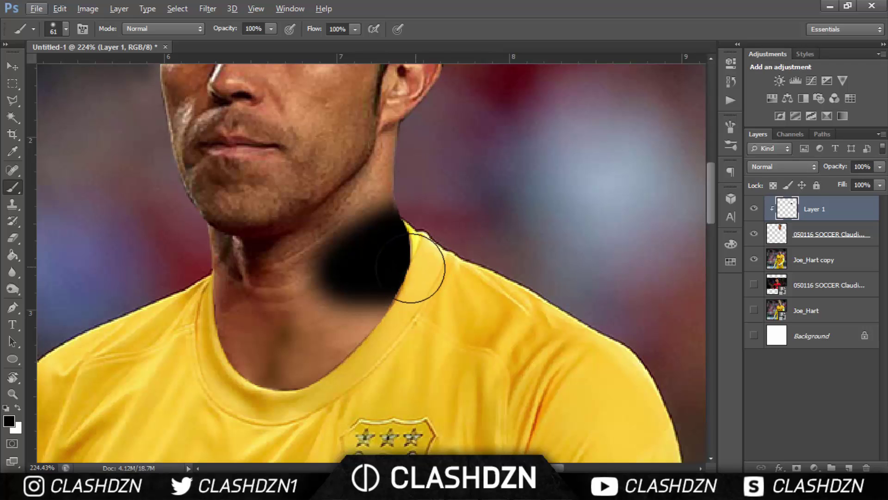
key(ctrl+alt+z)
key(bracketleft)
key(bracketleft)
key(bracketleft)
key(bracketleft)
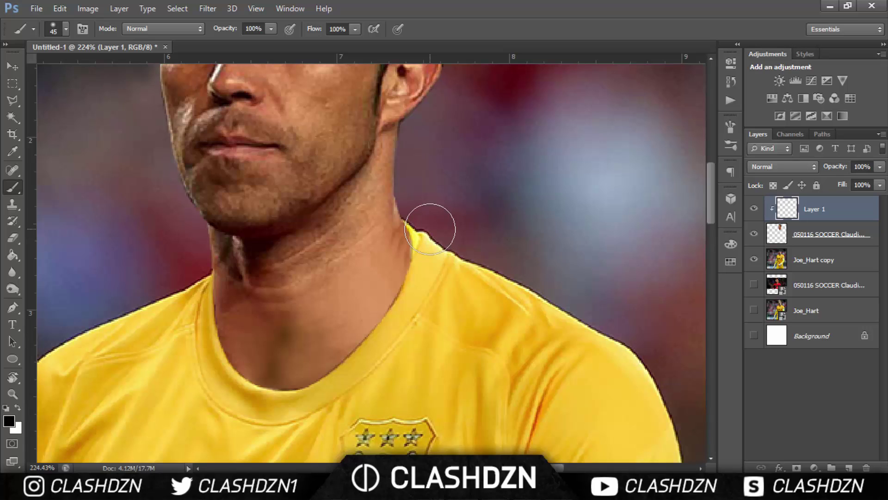
mouse_move(420, 218)
mouse_down()
mouse_move(409, 289)
mouse_move(393, 315)
mouse_move(352, 366)
mouse_move(304, 391)
mouse_move(257, 391)
mouse_move(216, 361)
mouse_move(201, 304)
mouse_move(217, 274)
mouse_up()
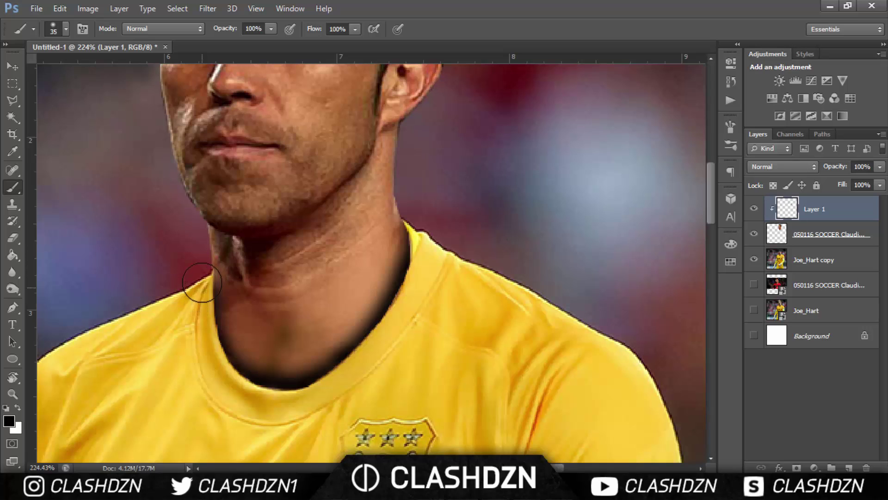
drag(407, 250, 426, 215)
click(13, 66)
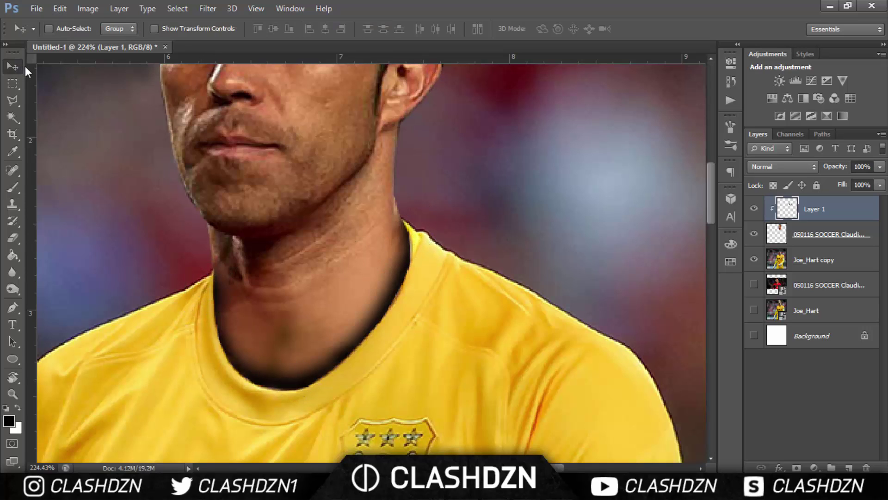
Fit the image on screen and lower Layer 1's opacity to 33%.
key(ctrl+0)
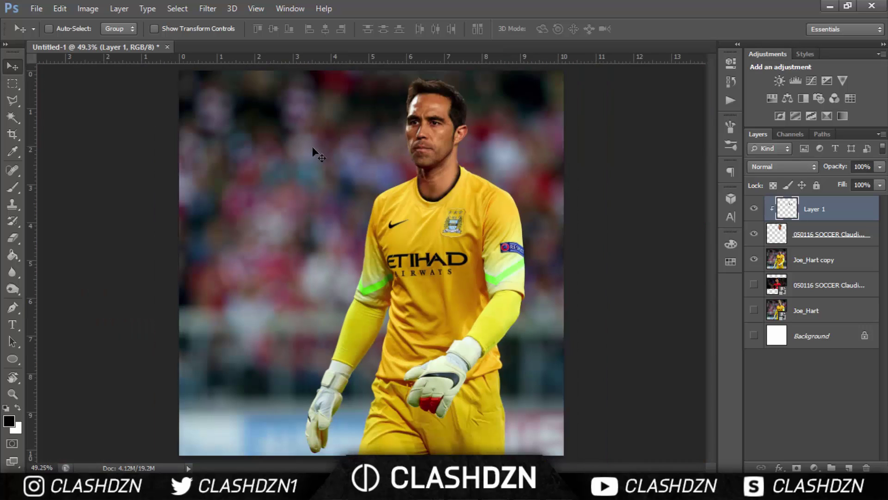
click(879, 167)
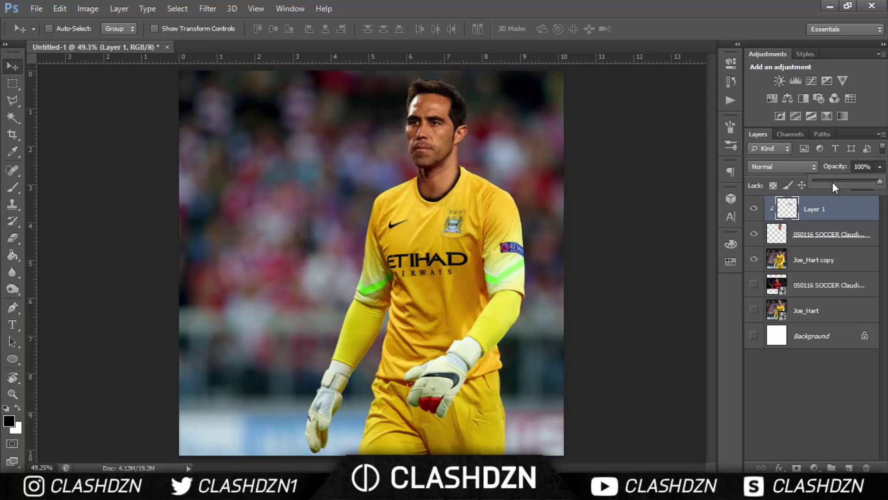
drag(846, 178, 837, 177)
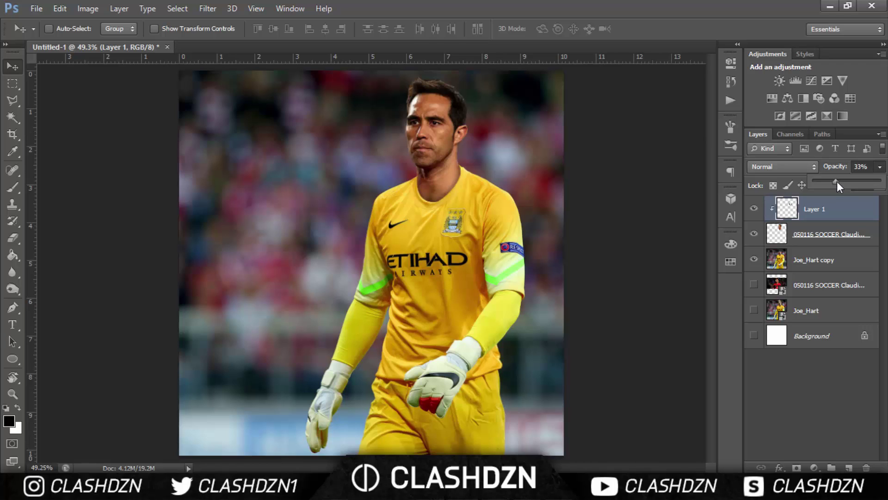
click(815, 375)
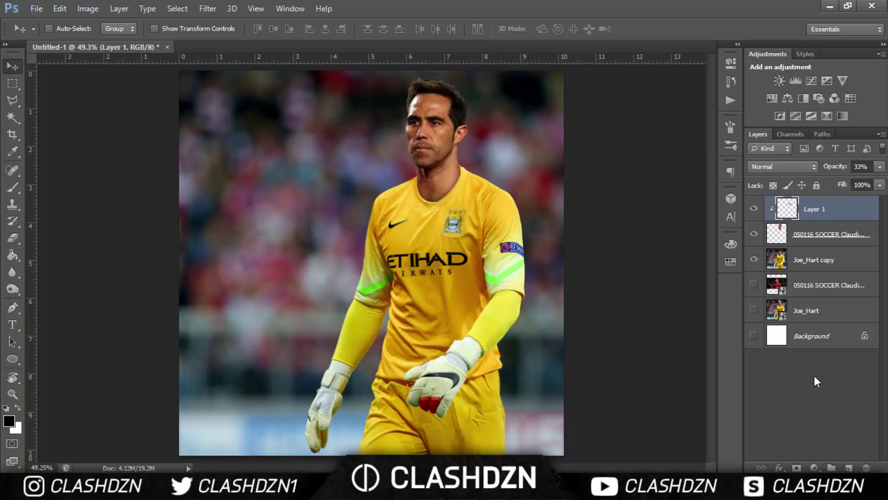
Select the shadow and head layers together and merge them with Merge Layers.
shift+click(824, 235)
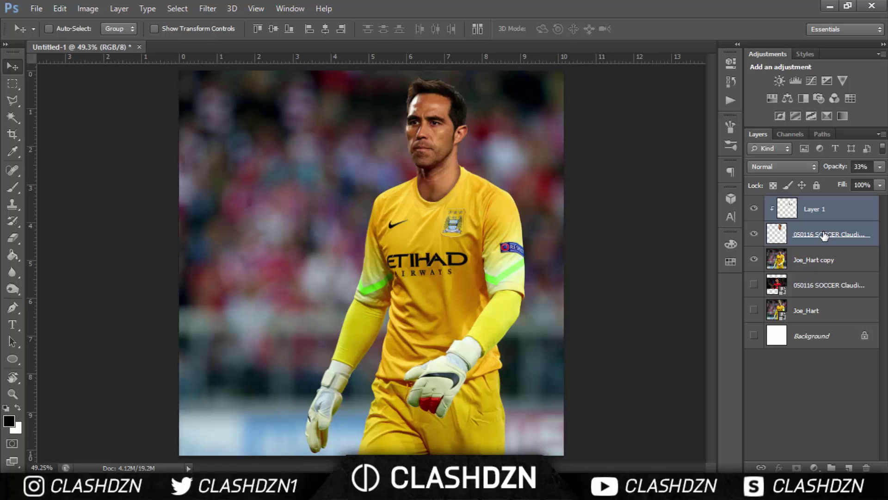
key(ctrl+e)
key(ctrl+z)
right_click(815, 227)
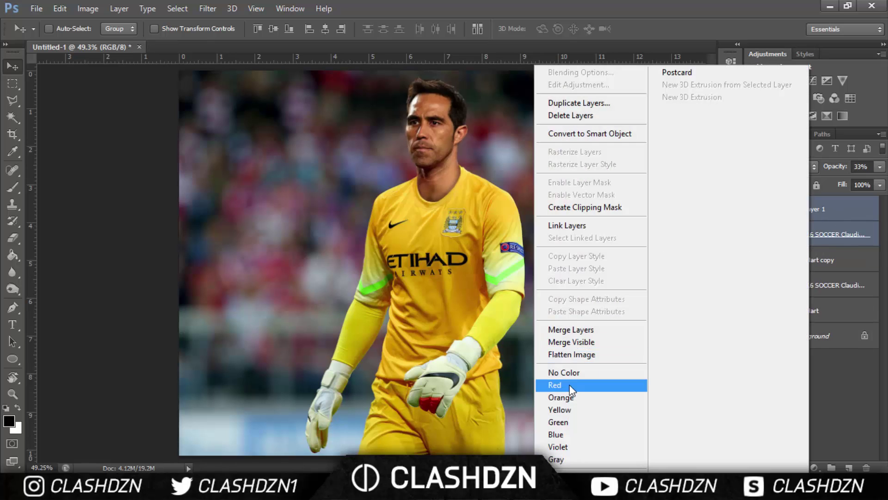
click(582, 329)
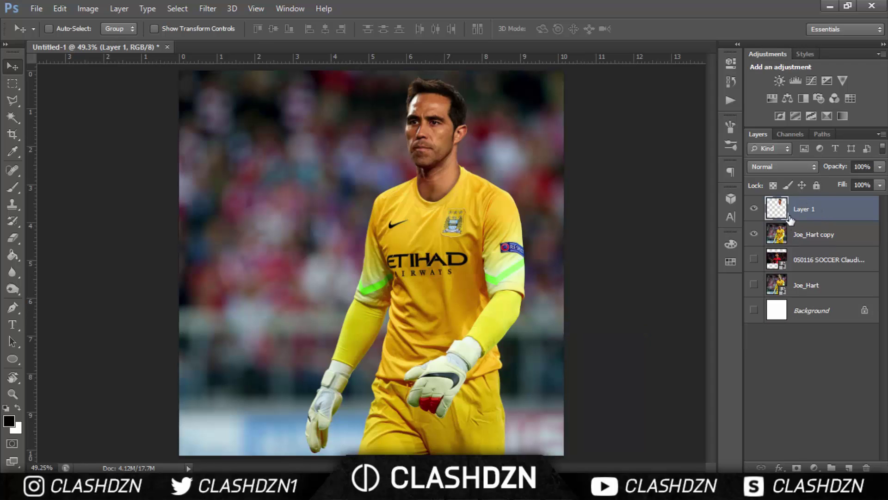